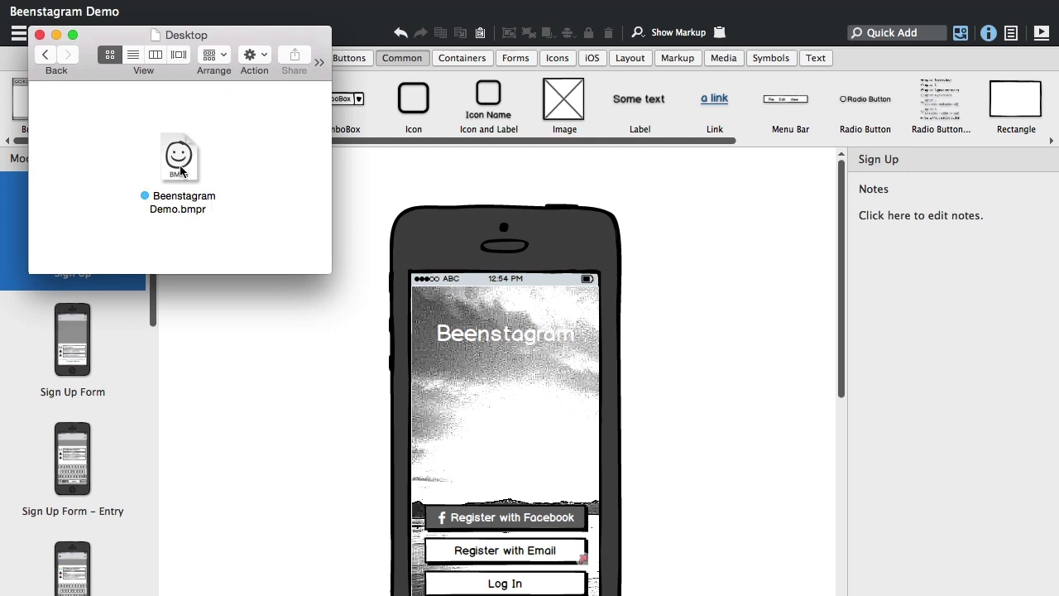
Step: Select the Beenstagram Demo.bmpr project file in the Desktop folder
left_click(180, 168)
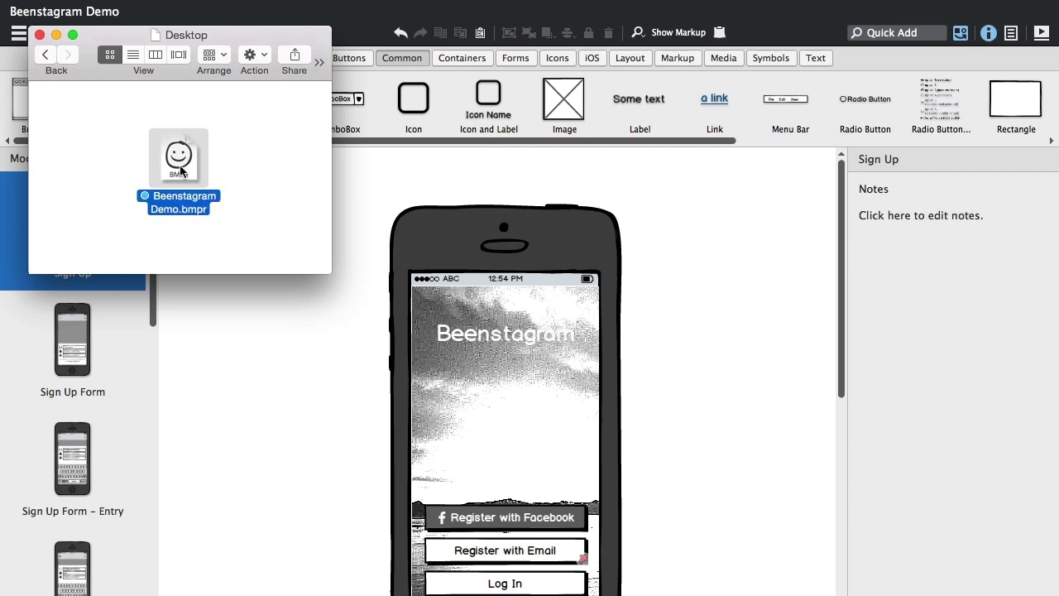
left_click(257, 348)
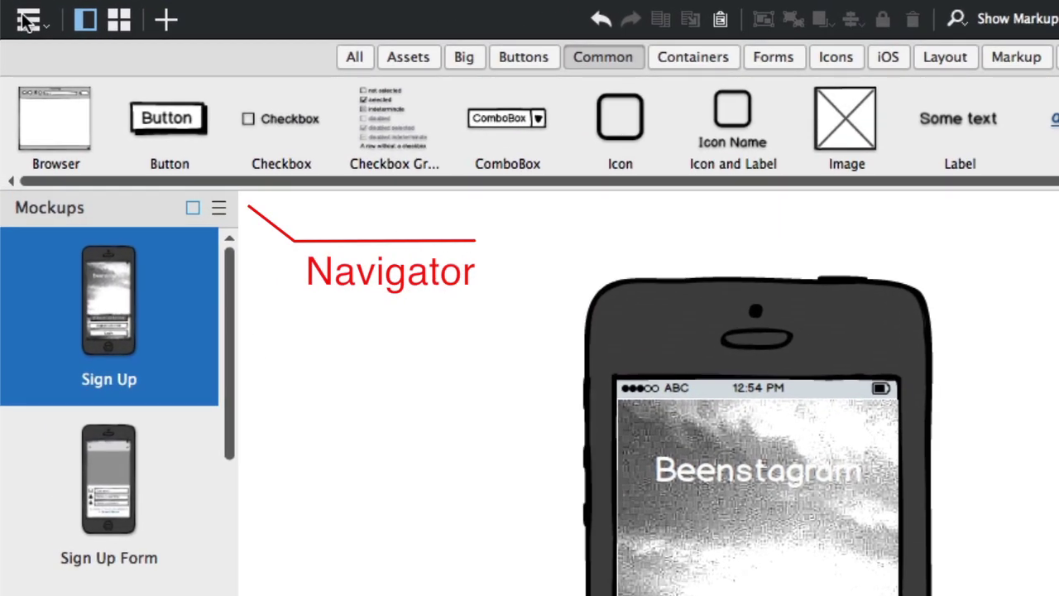
left_click(28, 21)
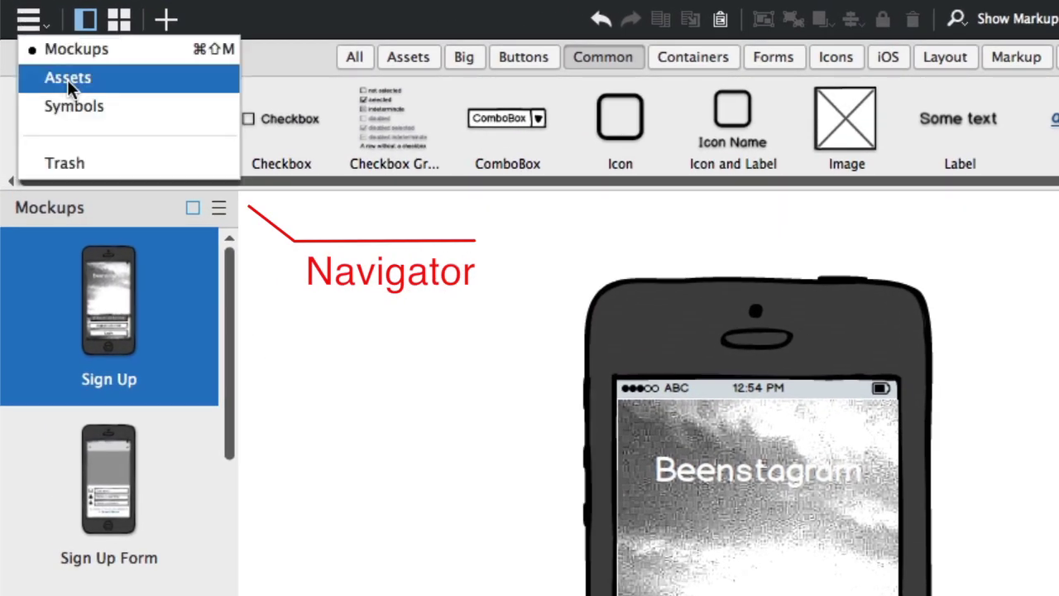
left_click(67, 80)
left_click(30, 21)
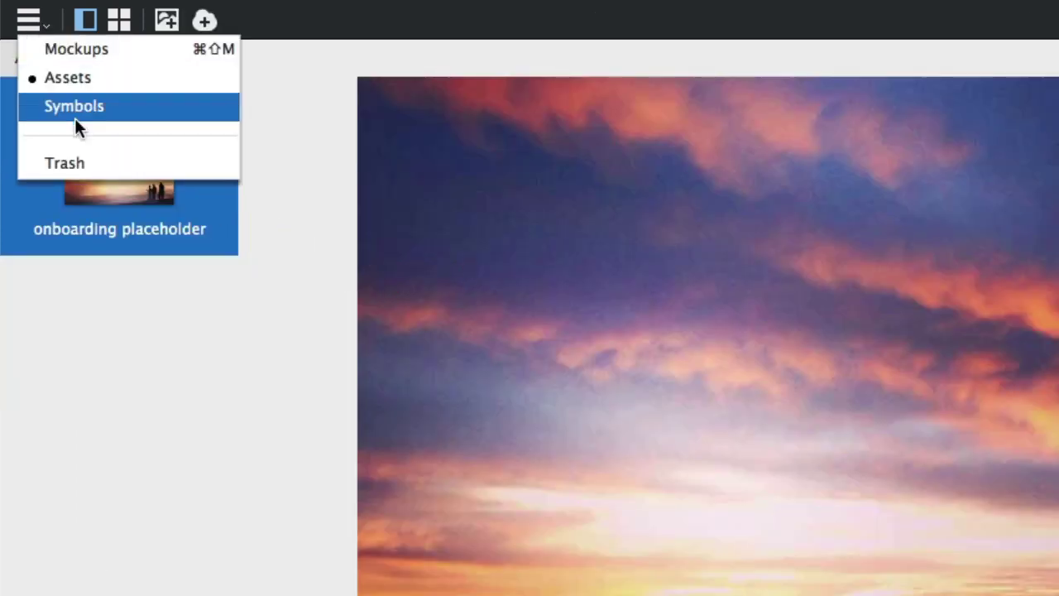
left_click(75, 115)
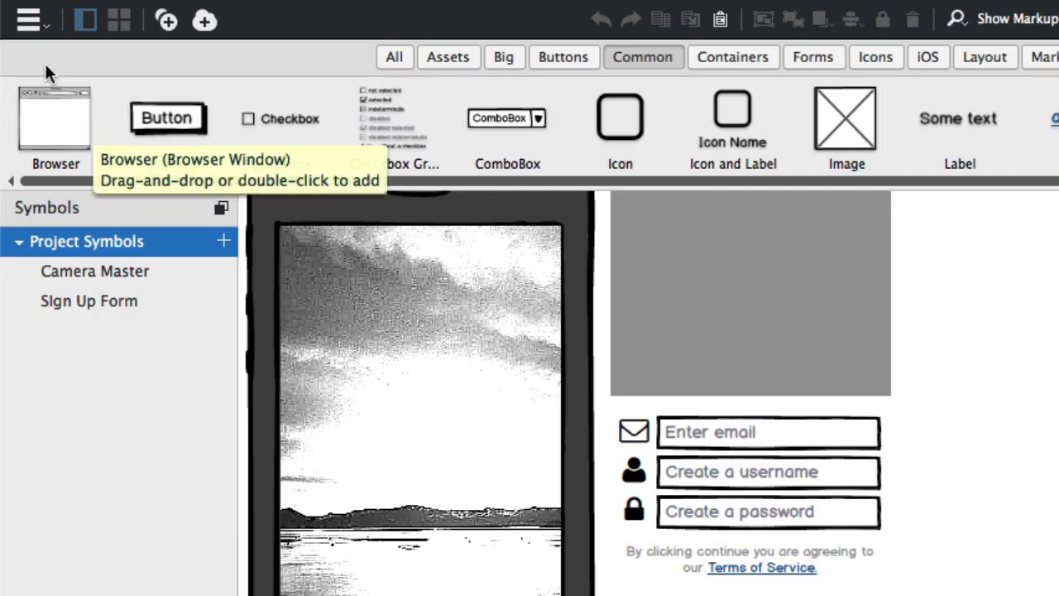
left_click(39, 21)
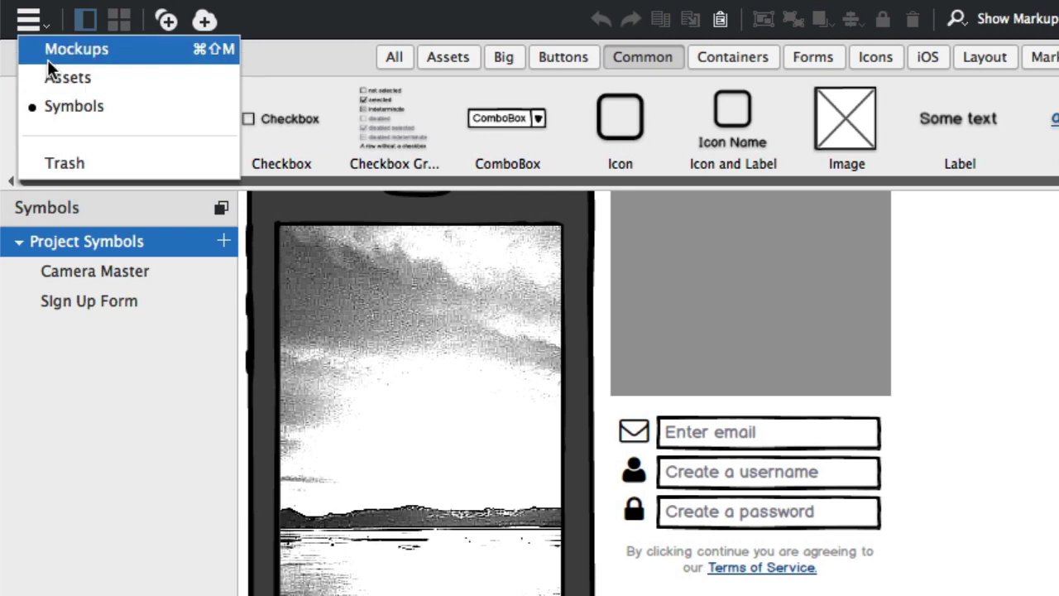
left_click(48, 60)
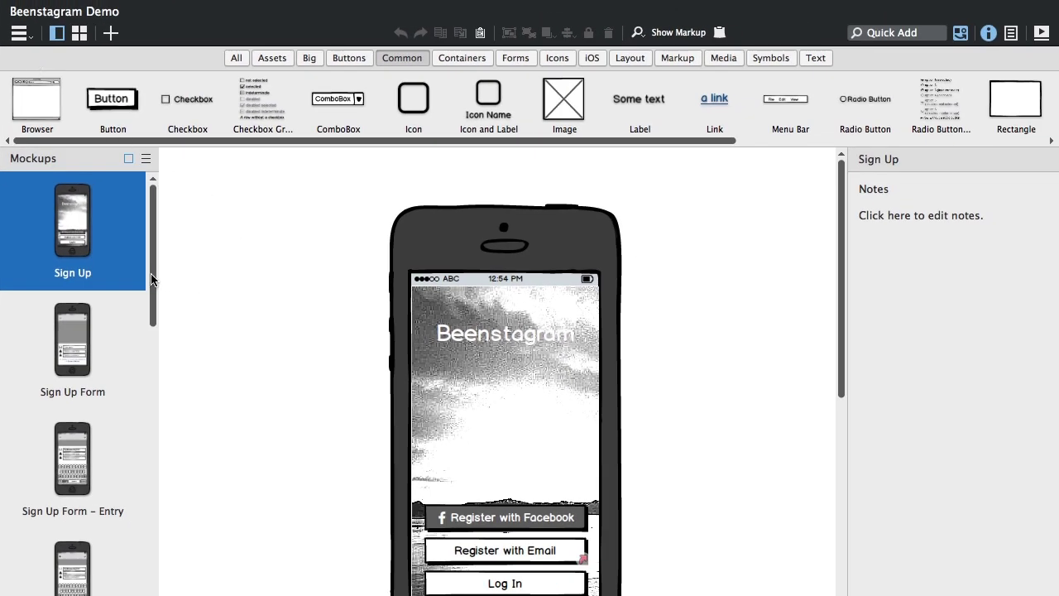
left_click(135, 273)
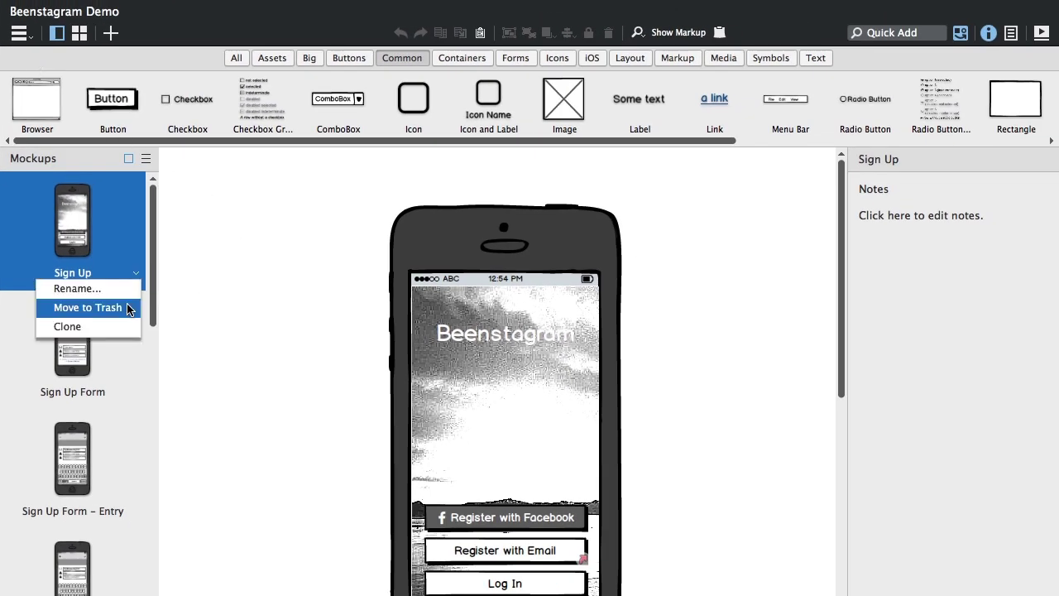
left_click(87, 307)
left_click(22, 36)
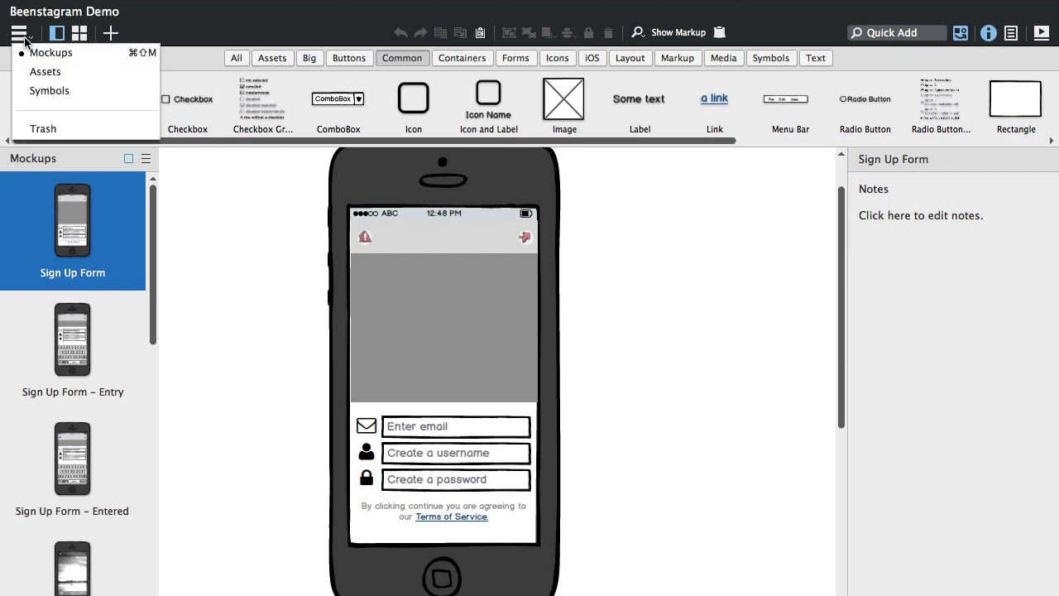
left_click(43, 128)
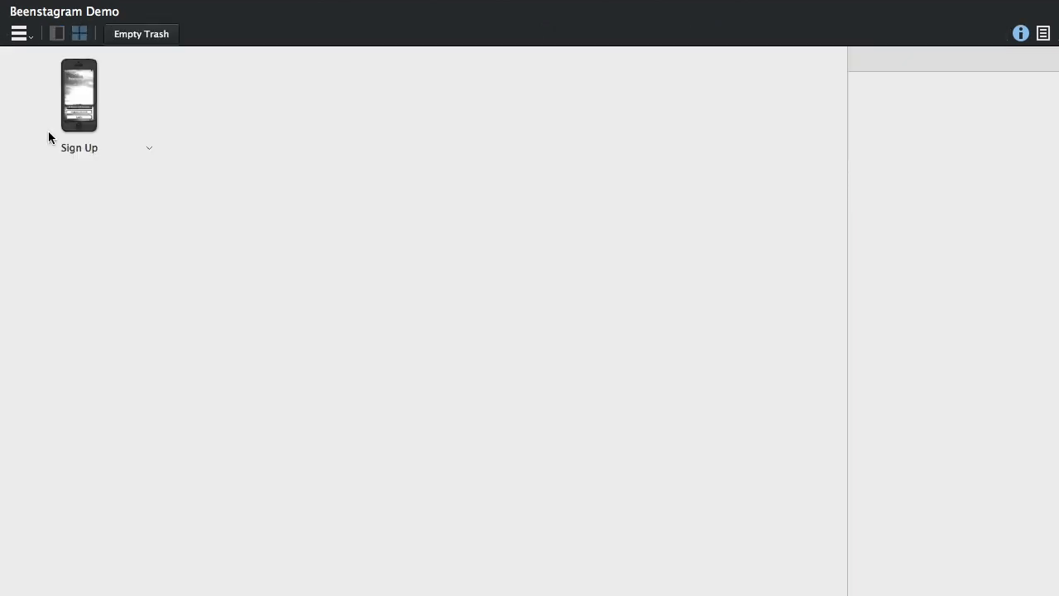
left_click(150, 149)
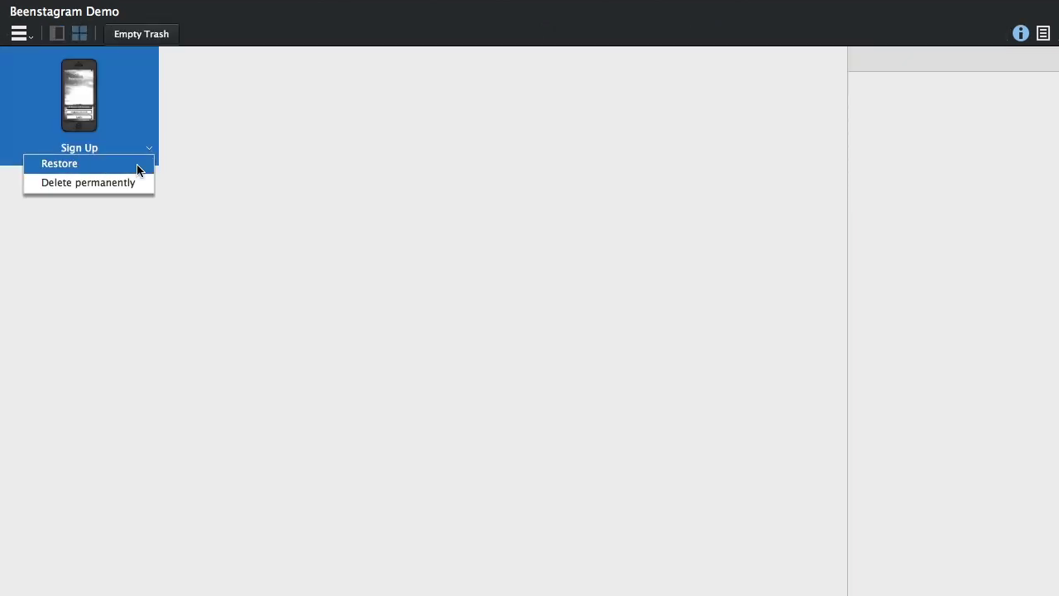
left_click(138, 170)
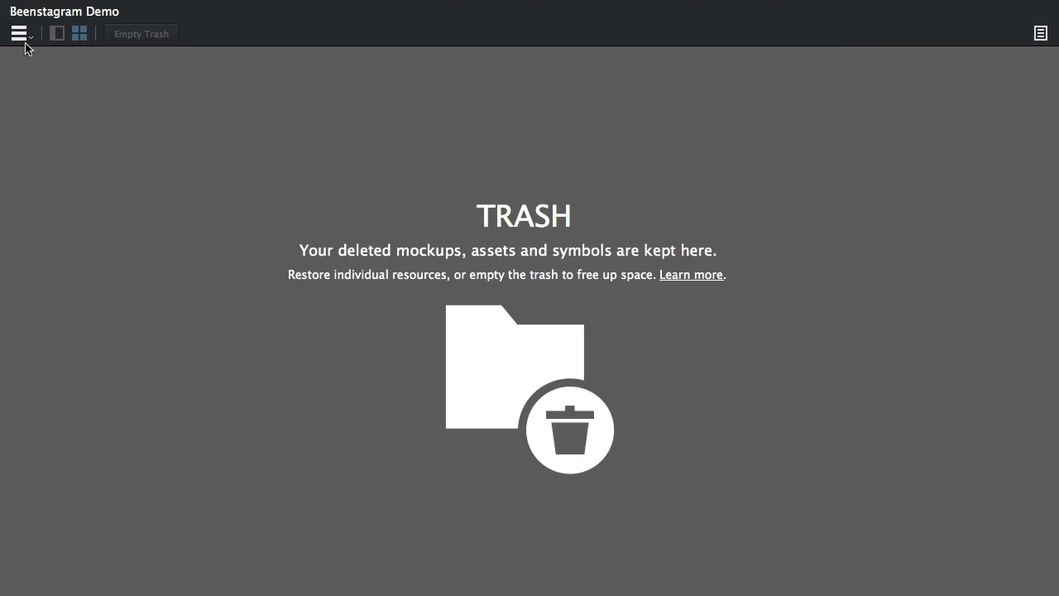
left_click(20, 35)
left_click(50, 53)
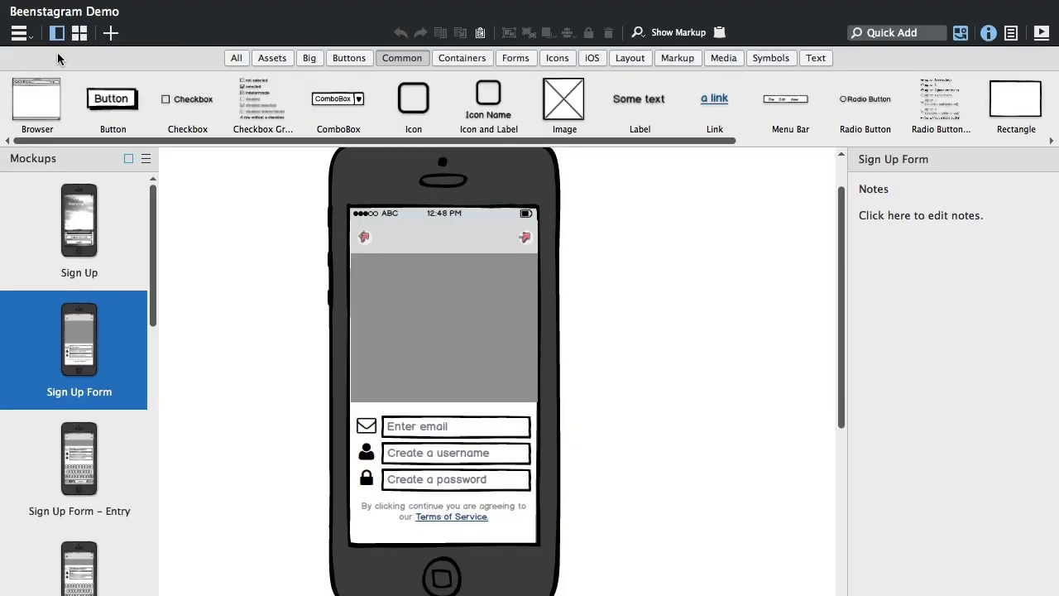
left_click(96, 191)
Step: Pick Sign Up Form – Entry from the mockup thumbnail grid and open it for editing
key("super+a")
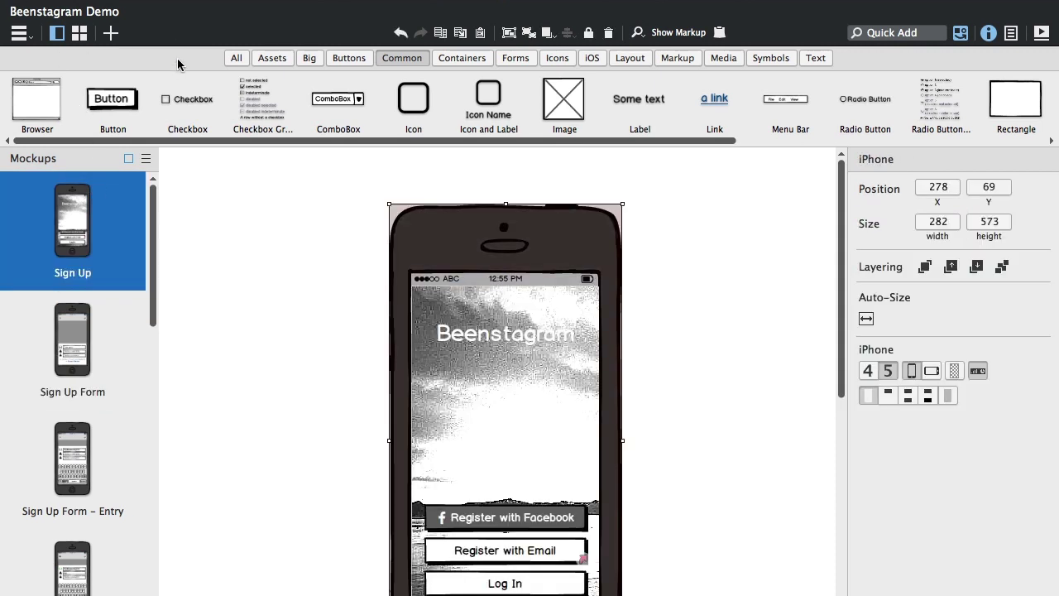
left_click(79, 33)
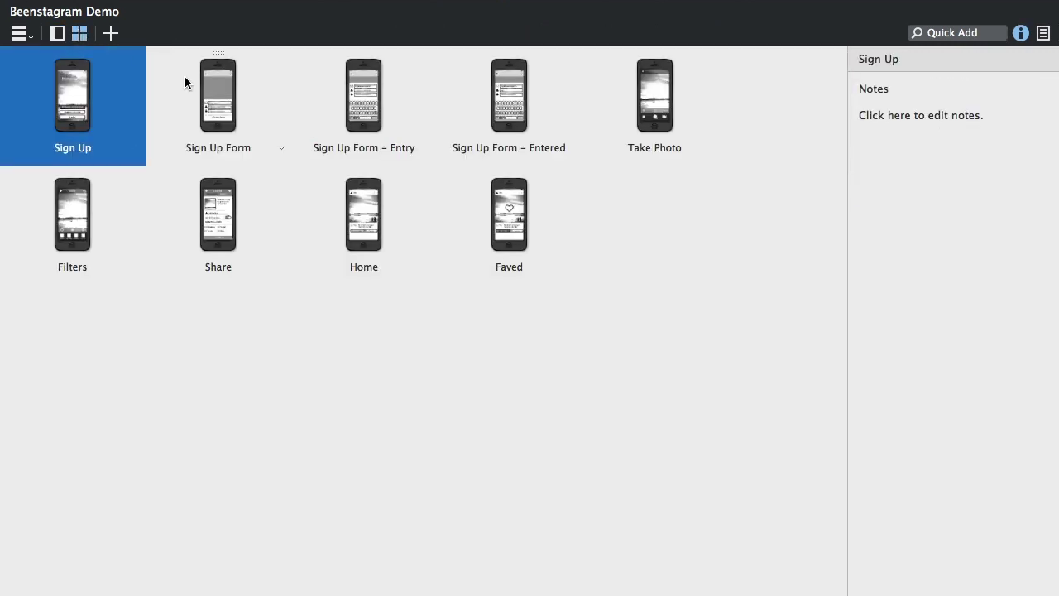
left_click(214, 104)
left_click(410, 104)
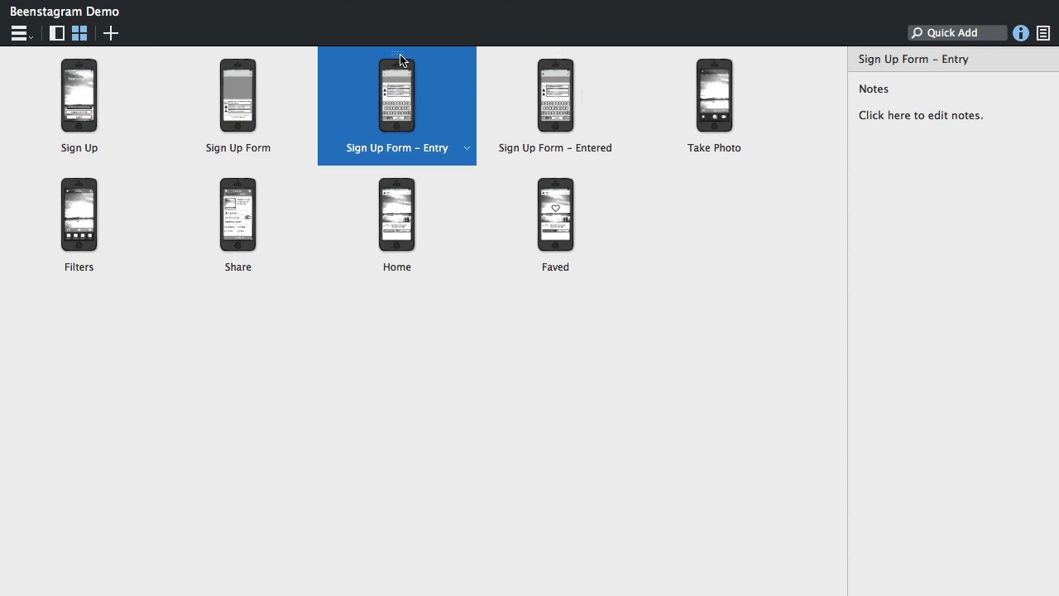
left_click(58, 34)
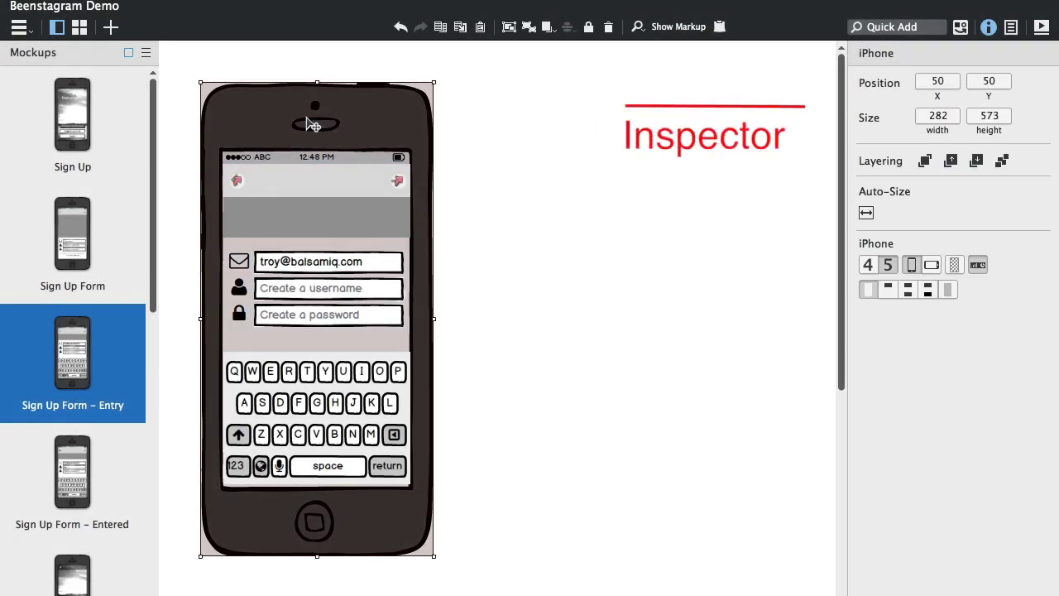
Step: Override the email and username fields inside the Sign Up Form symbol, then leave override editing
left_click(329, 283)
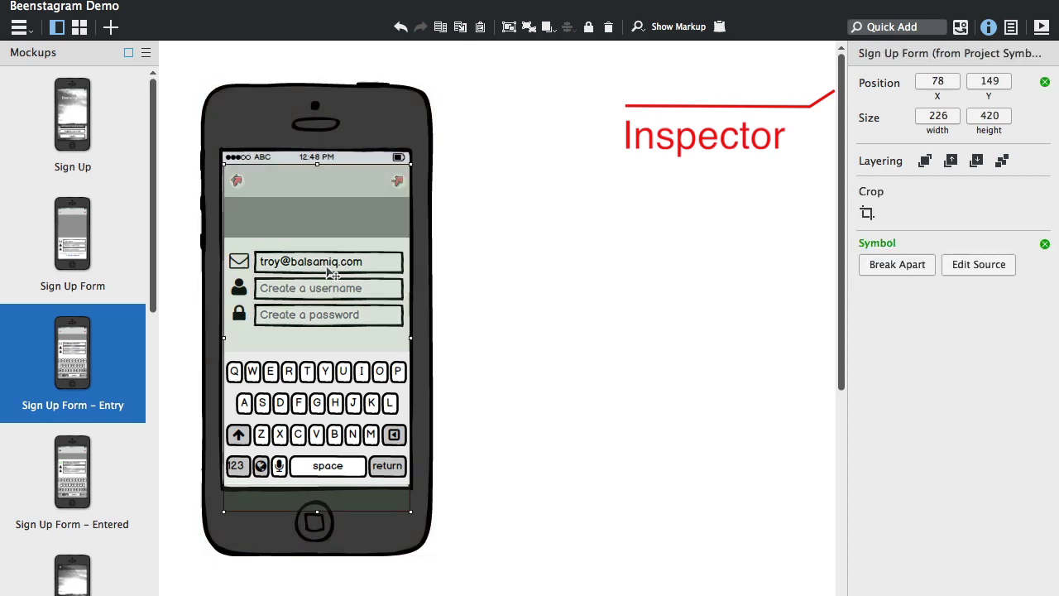
left_click(332, 268)
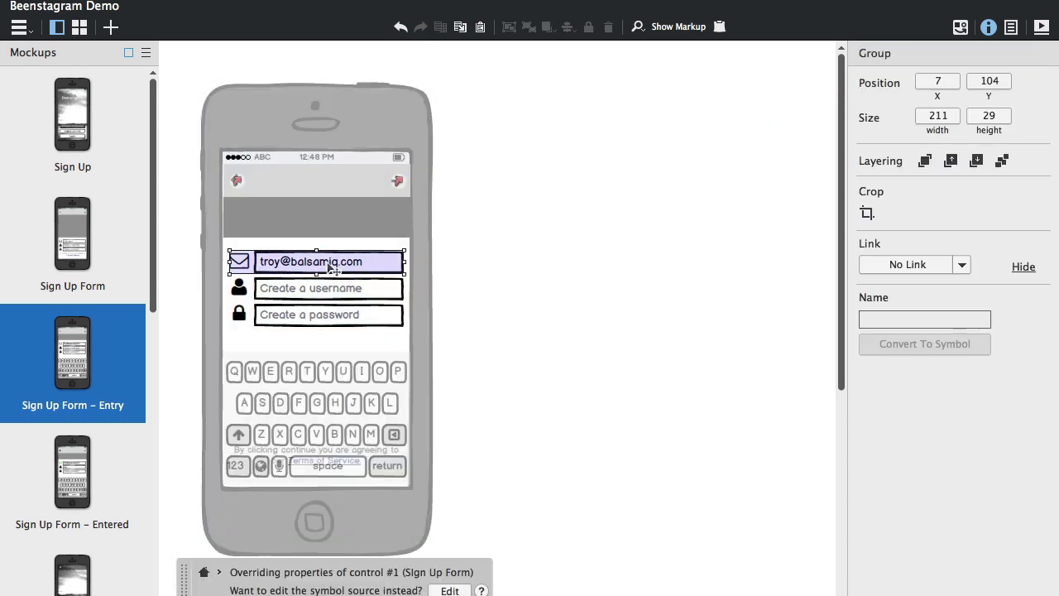
left_click(332, 290)
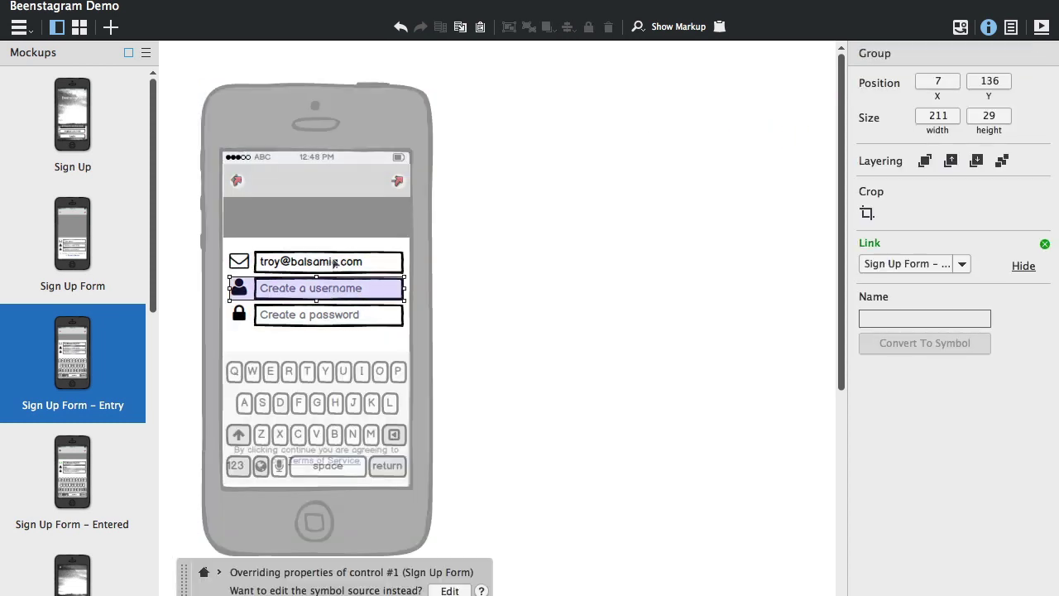
left_click(764, 124)
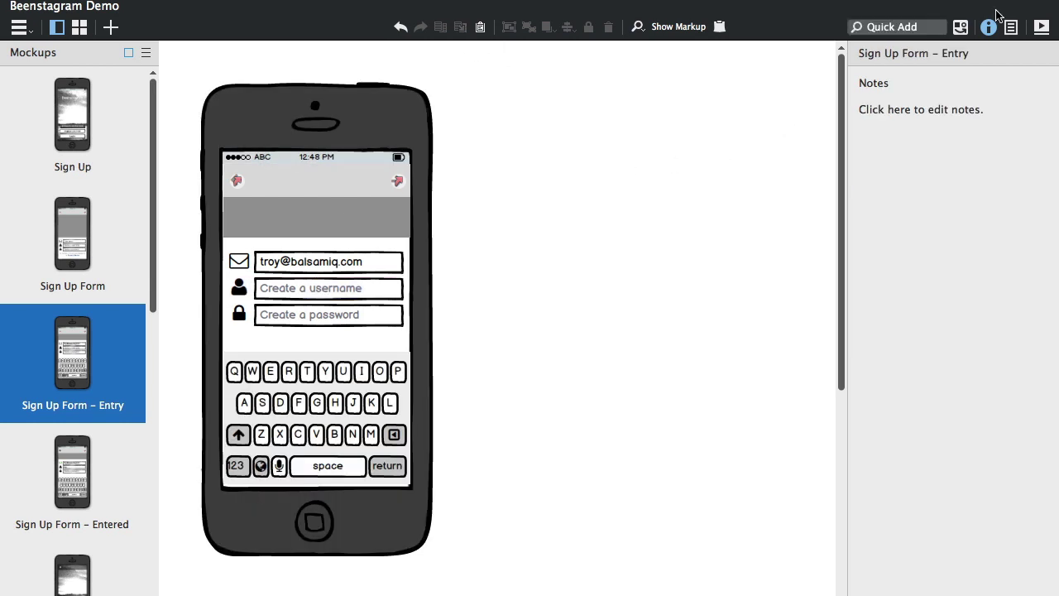
Step: Add the note 'Sign Up Form for new users.' to the Sign Up mockup
left_click(73, 132)
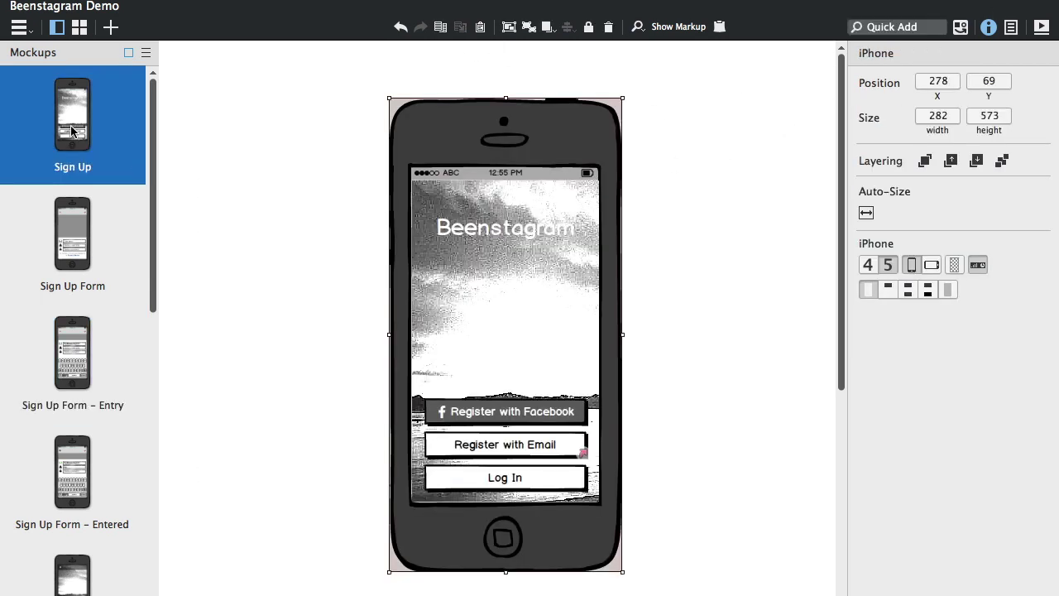
left_click(629, 79)
left_click(918, 110)
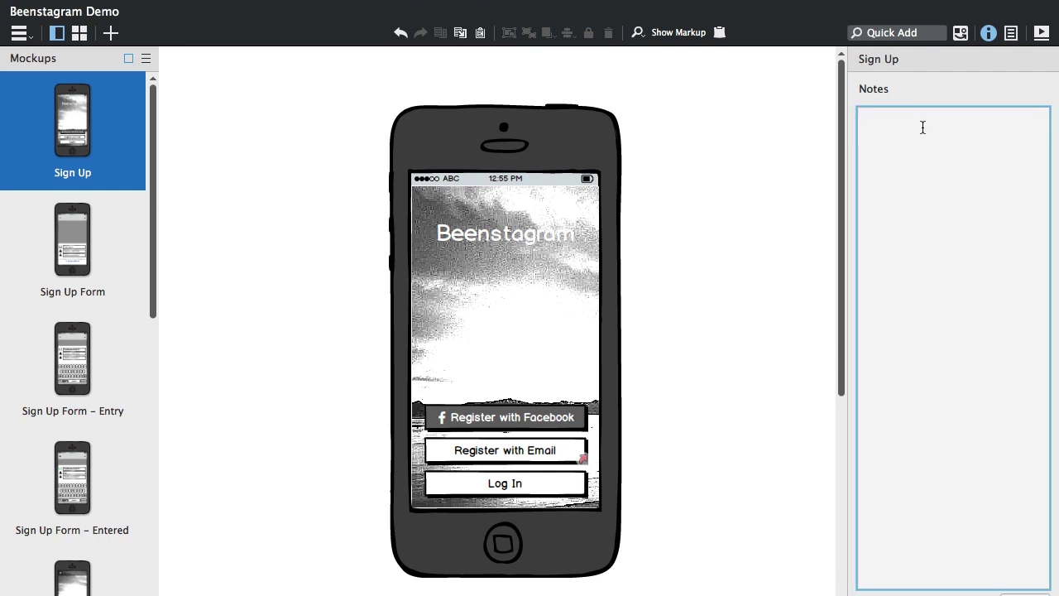
type("Sign Up Form for new users.")
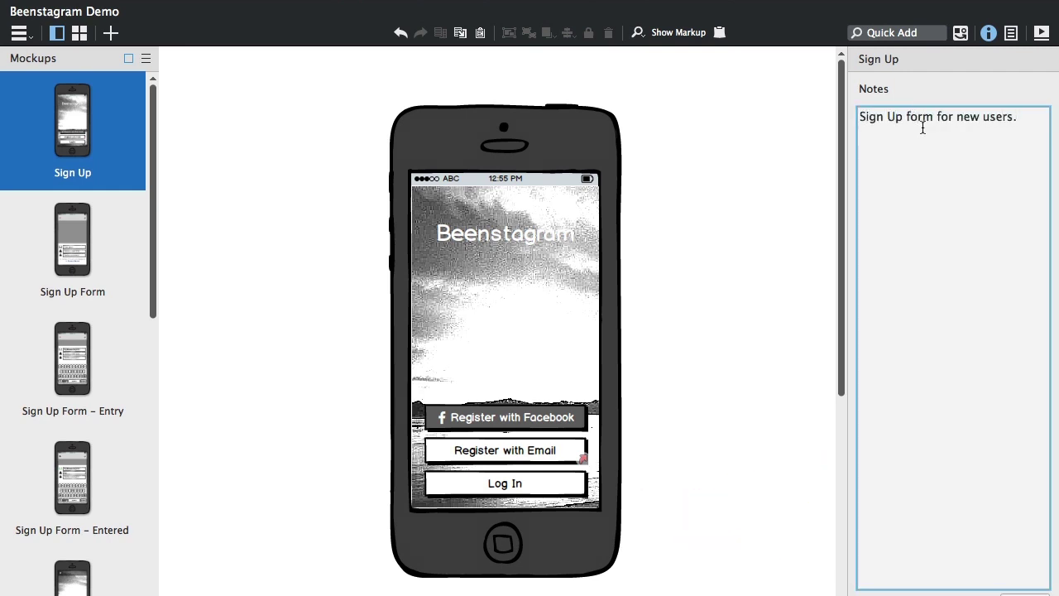
key("Escape")
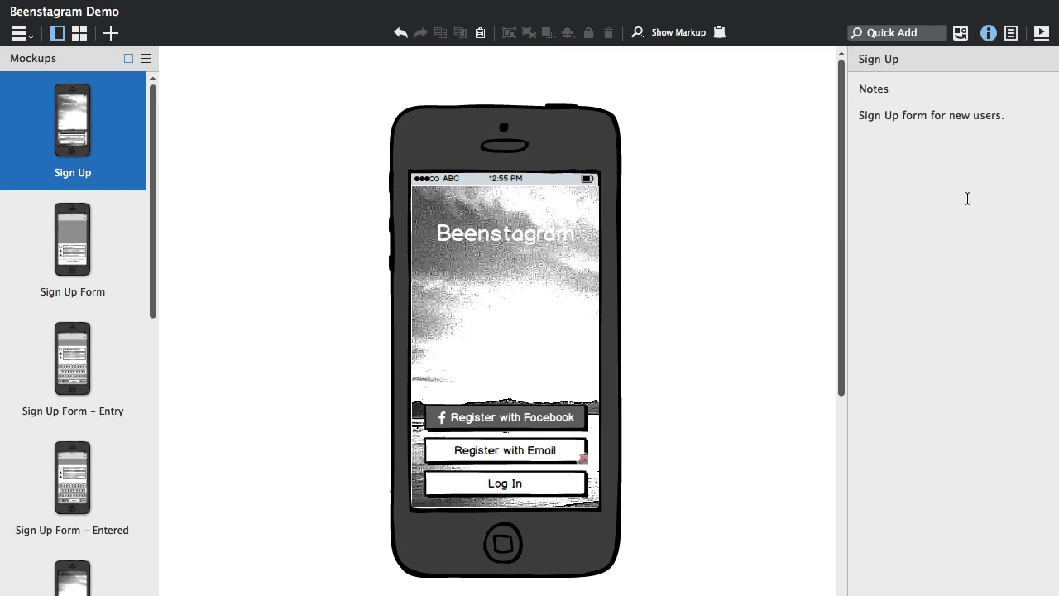
Step: Set the project description to 'Beenstagram 1.0 Wireframes.' and save it
left_click(1011, 32)
left_click(943, 137)
type("Beenstagram 1.0 Wireframes.")
key("super+Return")
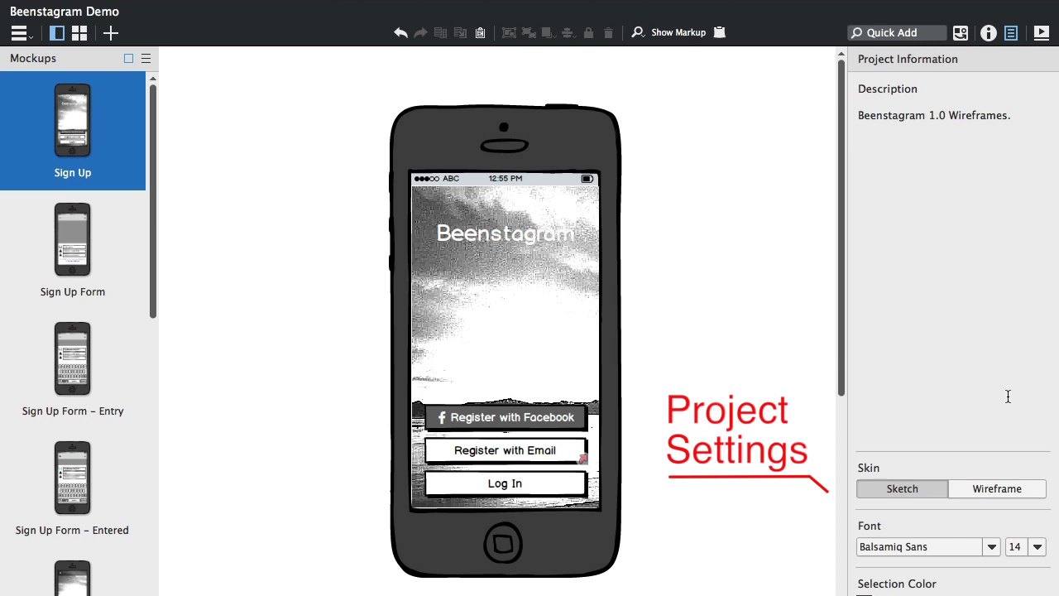
Step: Apply the Wireframe skin and Helvetica font, then hide the Project Info and Navigator panels
left_click(1004, 487)
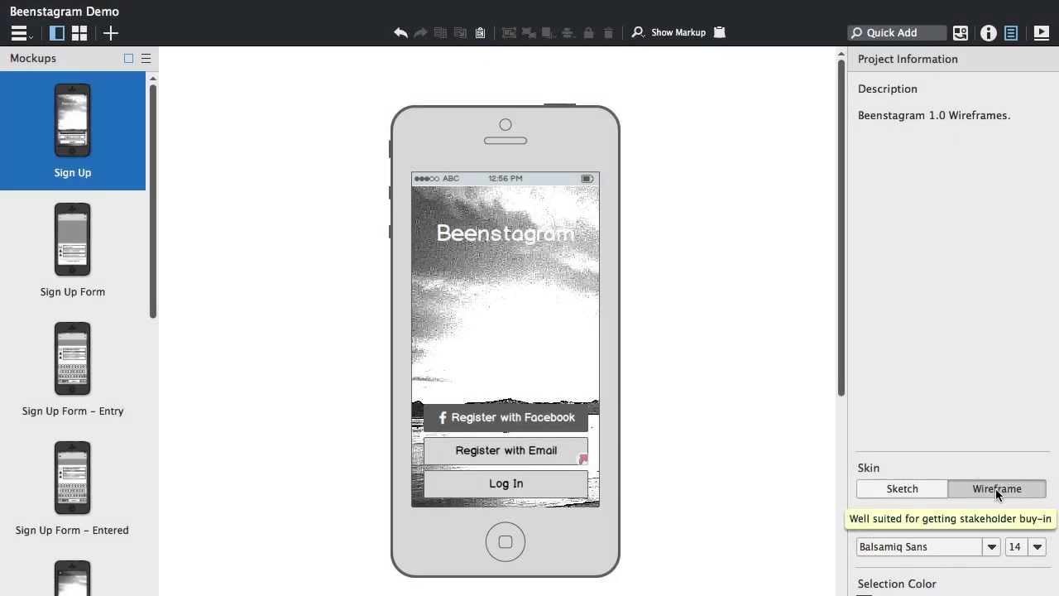
left_click(950, 547)
type("hann")
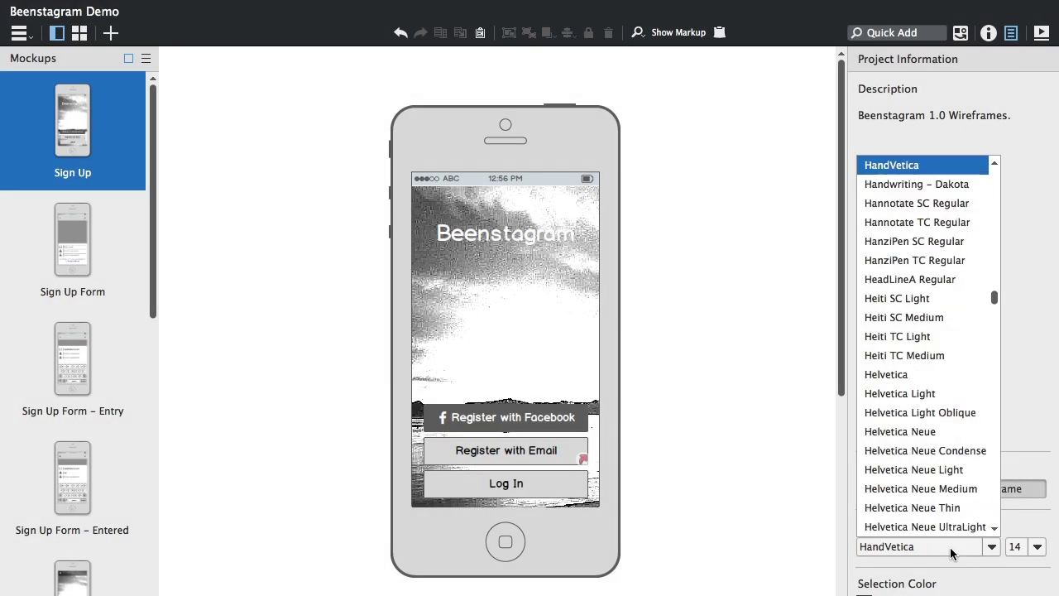
type("helvetica")
key("Return")
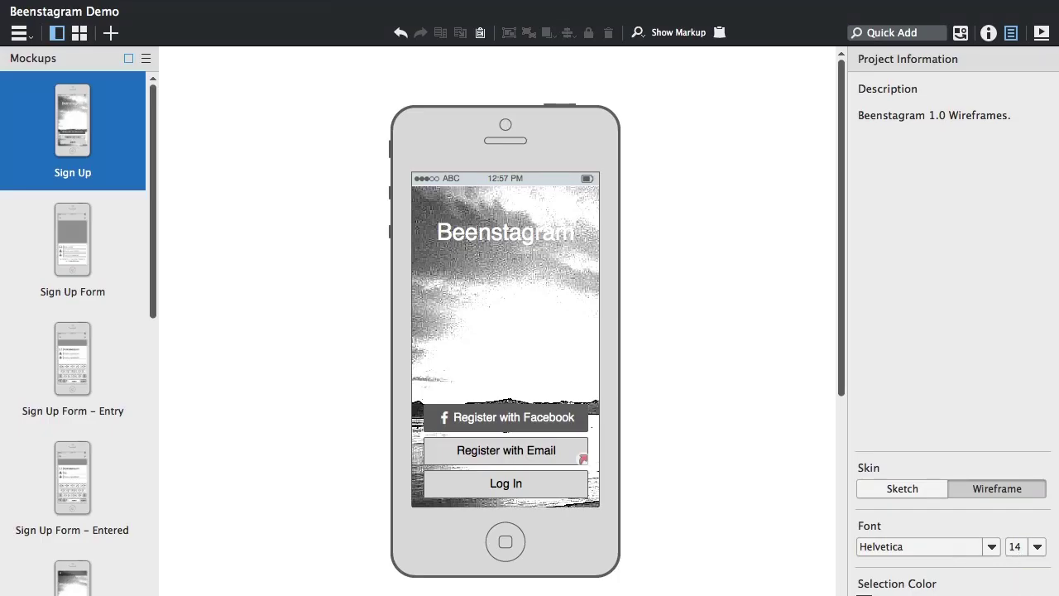
left_click(1011, 33)
left_click(56, 34)
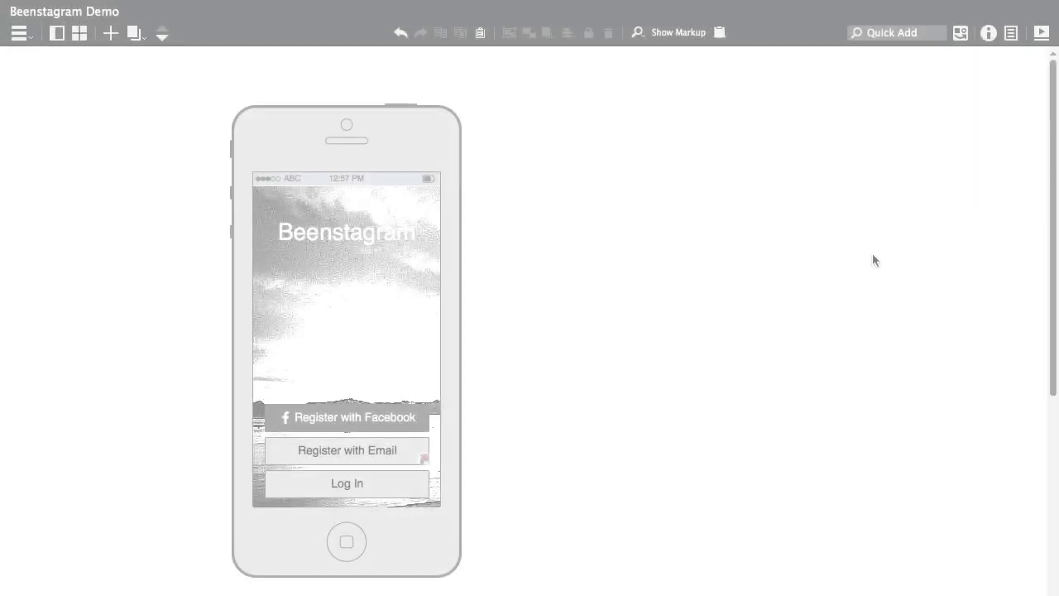
Step: Quick Add a Play Circle and place it at the centre of the phone screen
left_click(901, 33)
type("play")
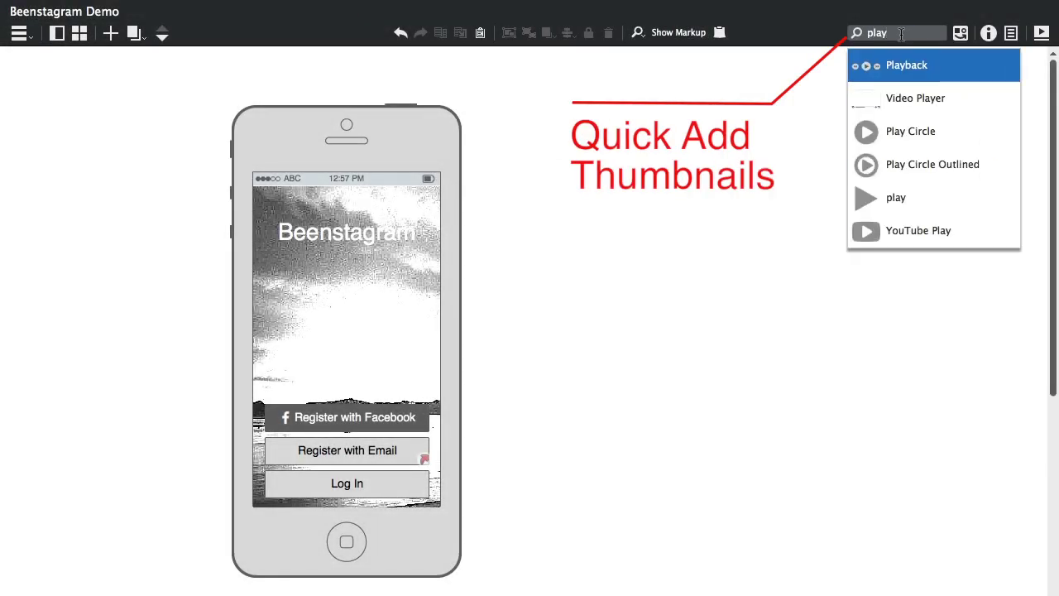
key("Down")
key("Down")
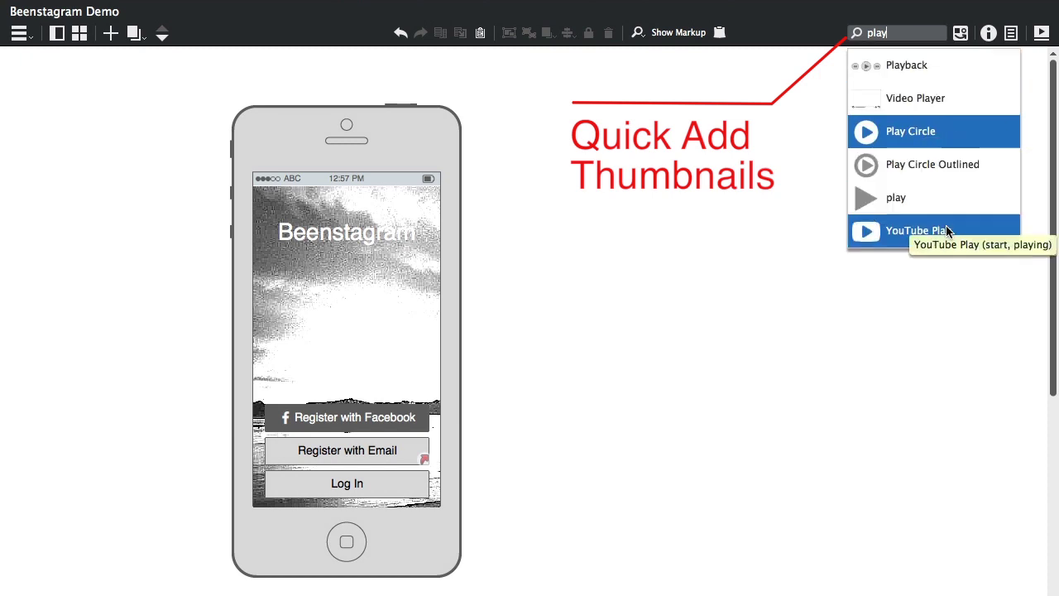
left_click(949, 137)
left_click_drag(60, 108, 349, 303)
left_click(273, 484)
Step: Browse the Icons category of the full UI Library, then Quick Add a Rectangle
key("super+shift+l")
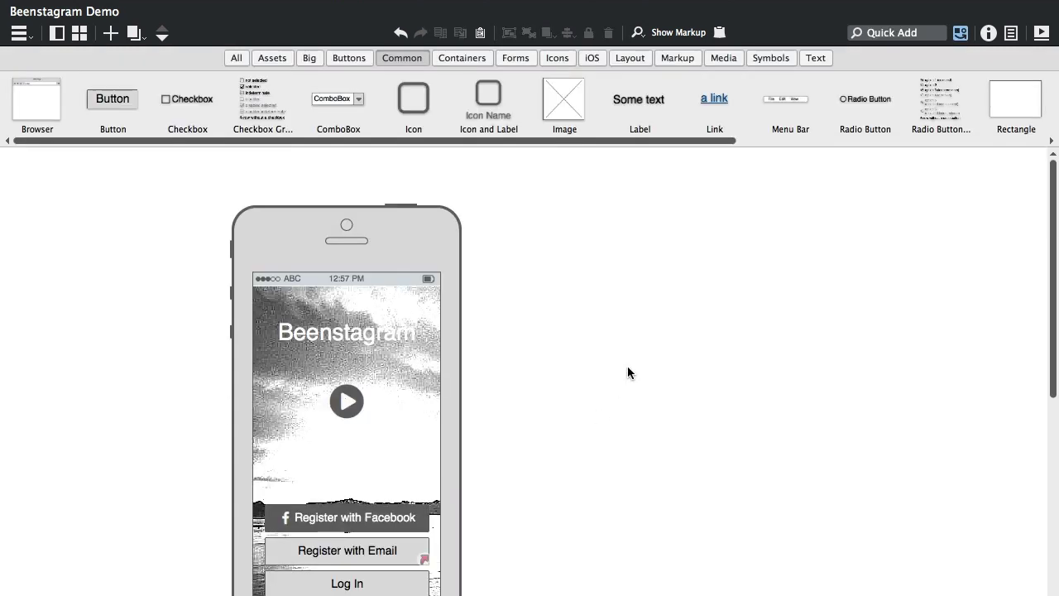
left_click(552, 58)
scroll(505, 122, "right", 5)
scroll(504, 121, "right", 10)
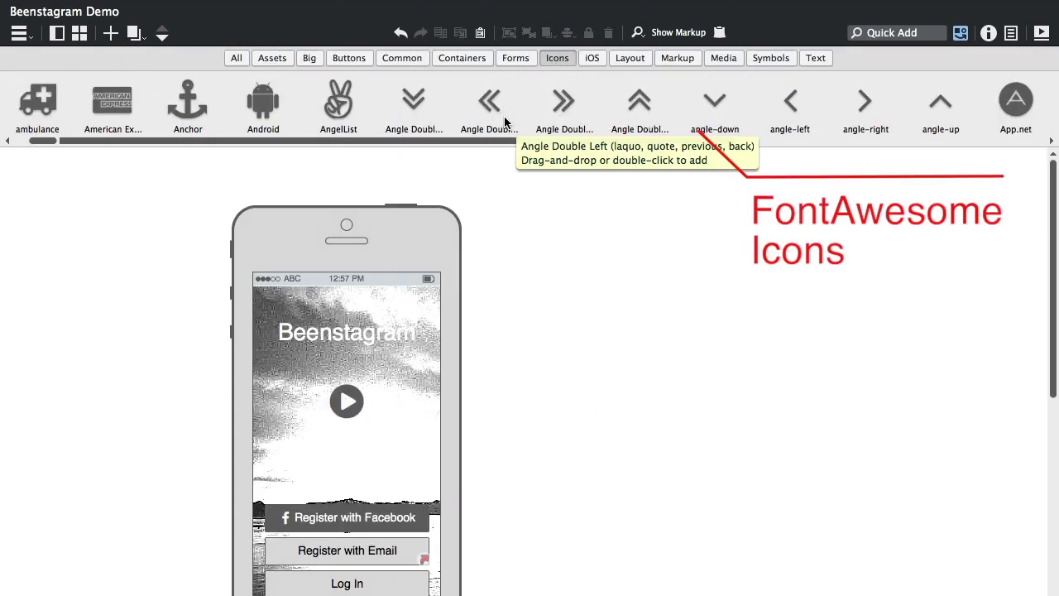
scroll(503, 121, "right", 3)
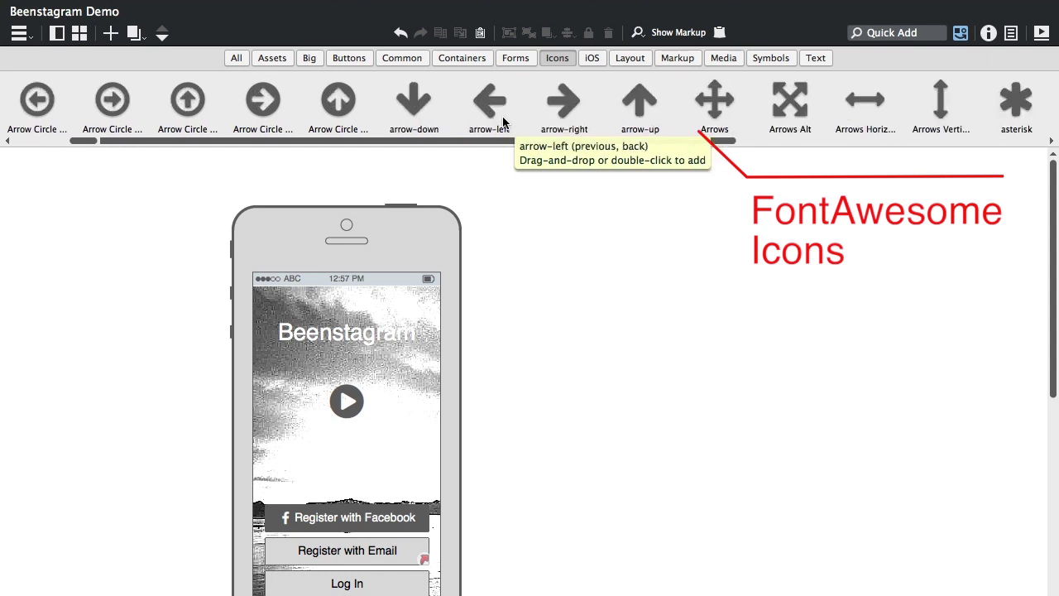
left_click(961, 32)
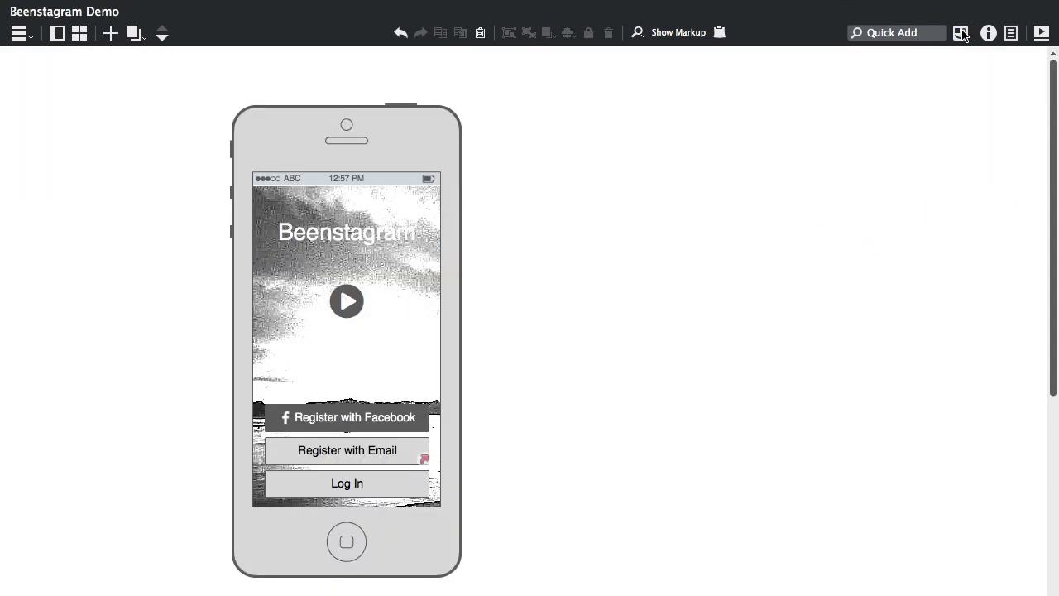
type("rect")
key("Return")
Step: Move the rectangle to the right of the phone and nudge it into alignment
left_click_drag(73, 101, 626, 146)
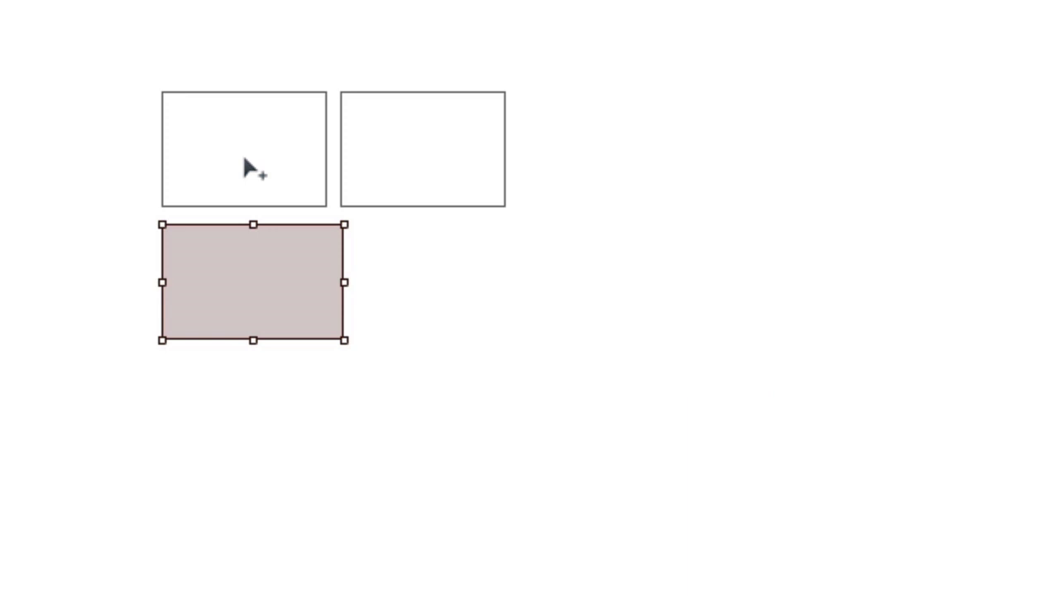
key("ctrl+Right")
key("ctrl+Right")
key("ctrl+Right")
key("ctrl+Right")
key("ctrl+Right")
key("ctrl+Right")
key("ctrl+Right")
key("ctrl+Right")
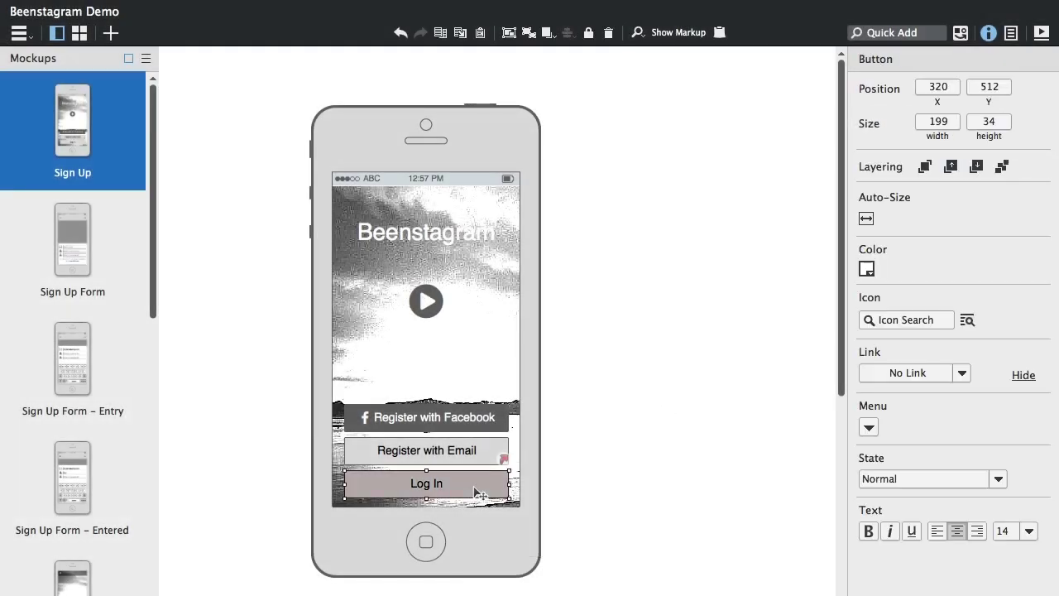
Step: Link the Log In button to a new Log In mockup and open that mockup
left_click(921, 374)
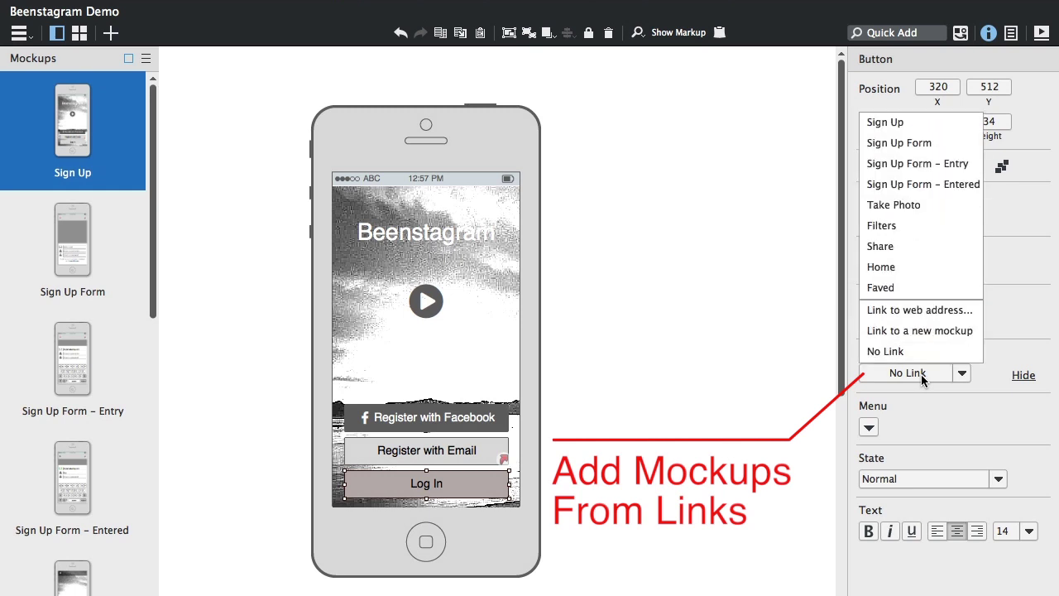
left_click(937, 332)
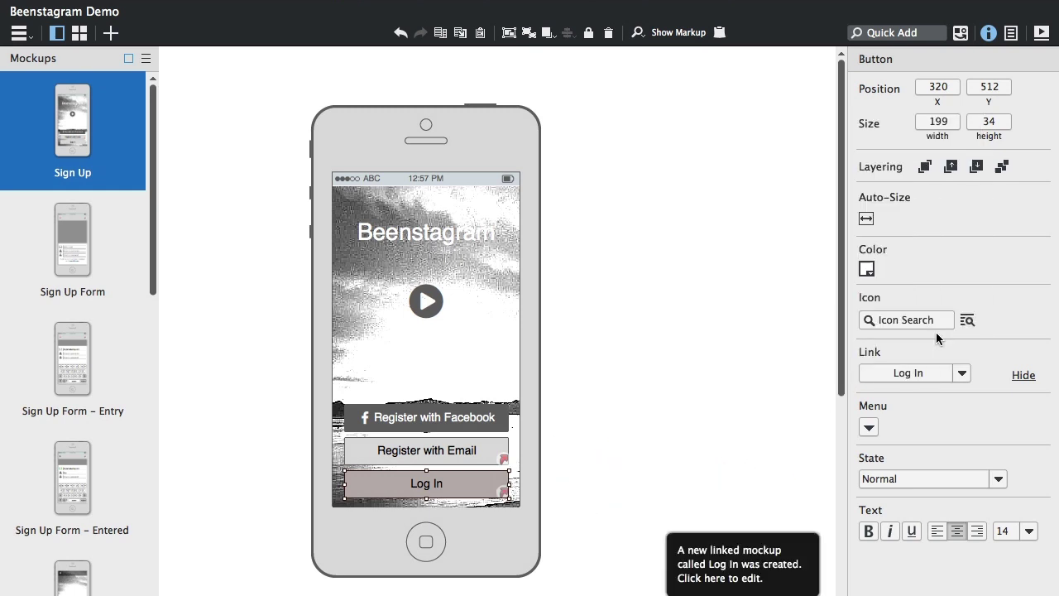
left_click(747, 559)
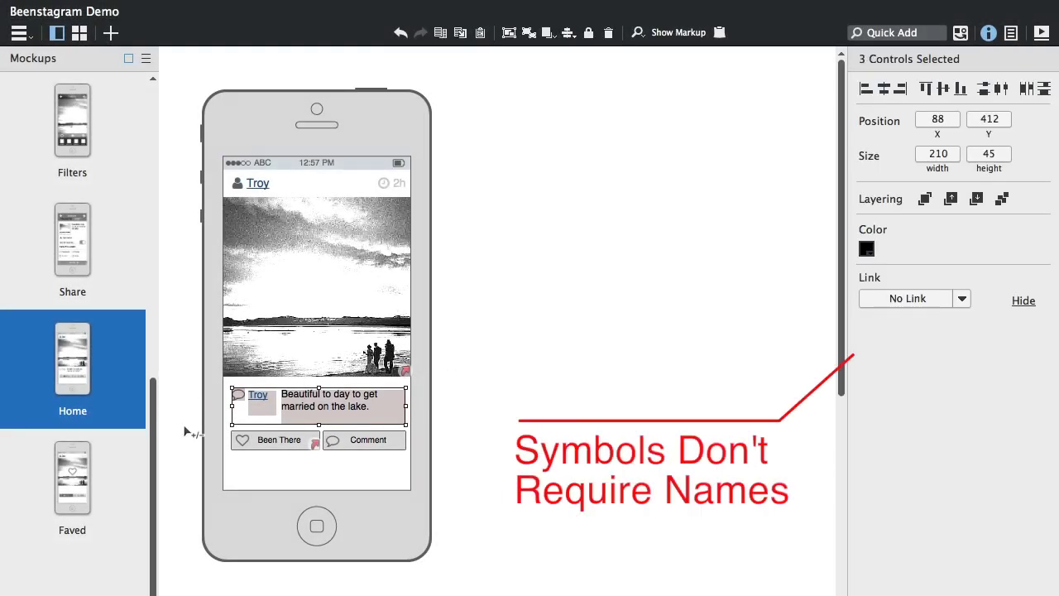
Step: Group the three comment controls and convert the group into a symbol
key("super+g")
left_click(928, 323)
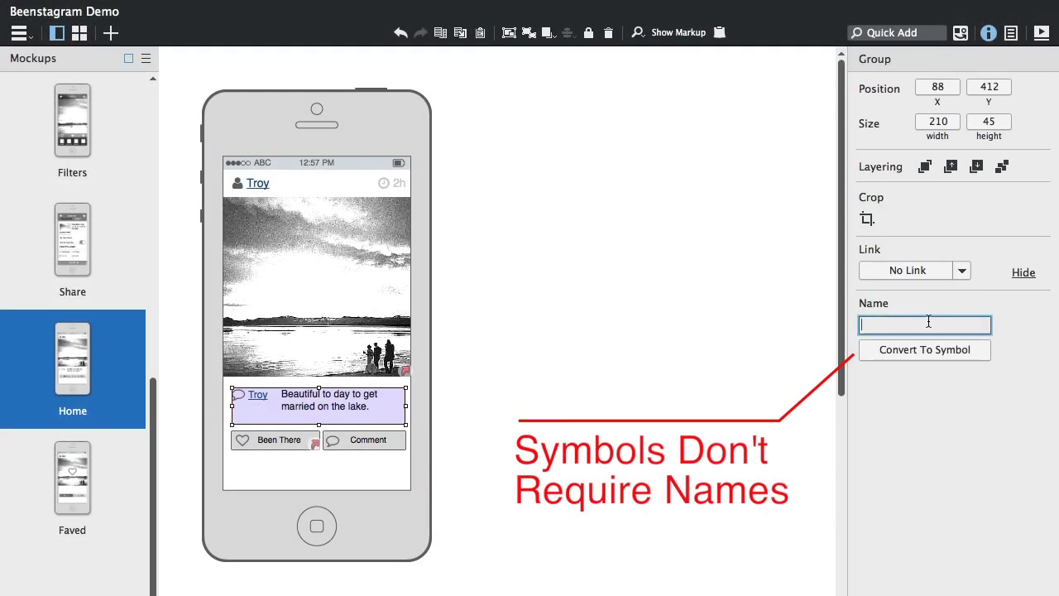
left_click(971, 350)
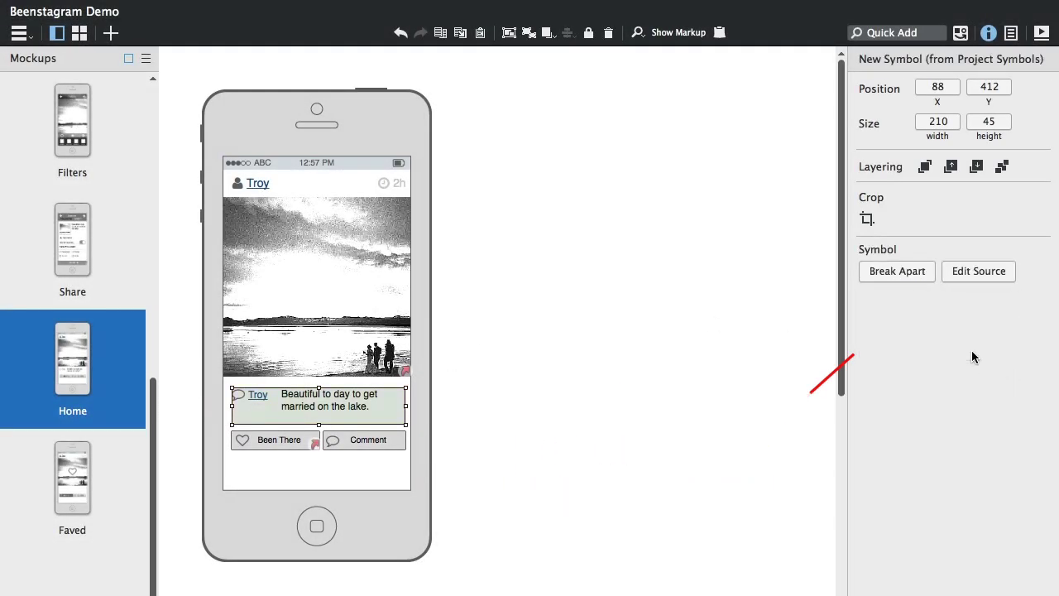
Step: In the symbol's source, append '#laketahoe' to the end of the comment text
left_click(957, 273)
left_click(522, 431)
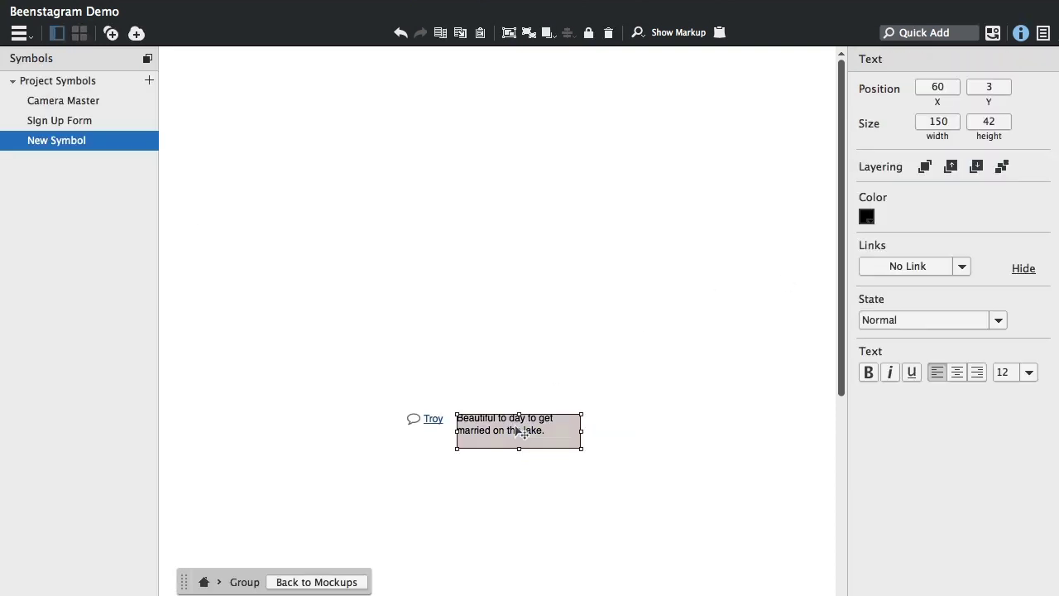
double_click(522, 431)
left_click(720, 411)
type("#laketahoe")
key("ctrl+Return")
Step: Rename the symbol to Comment and return to the mockups
left_click(149, 141)
left_click(138, 163)
type("Comment")
key("Return")
left_click(346, 582)
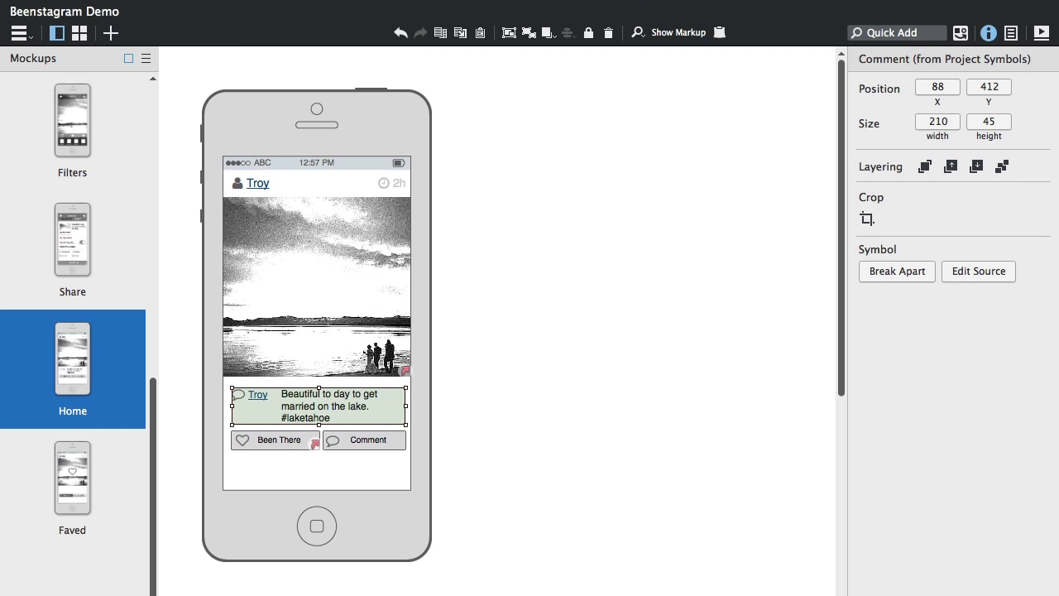
Step: With Onion Skin on, move the Comment group up under the sign-up form in Project Symbols
left_click(1001, 272)
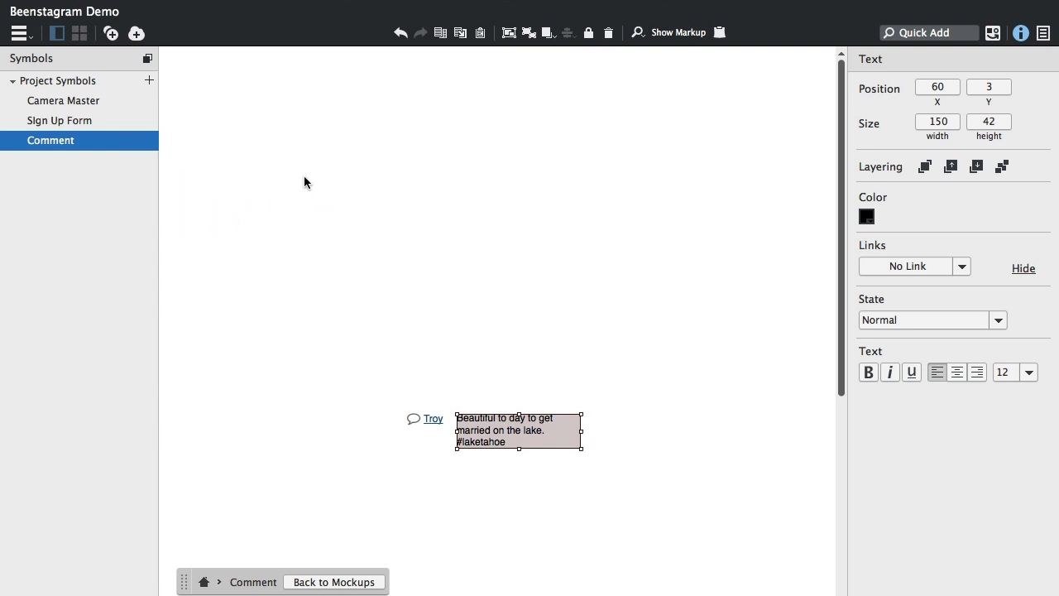
left_click(147, 59)
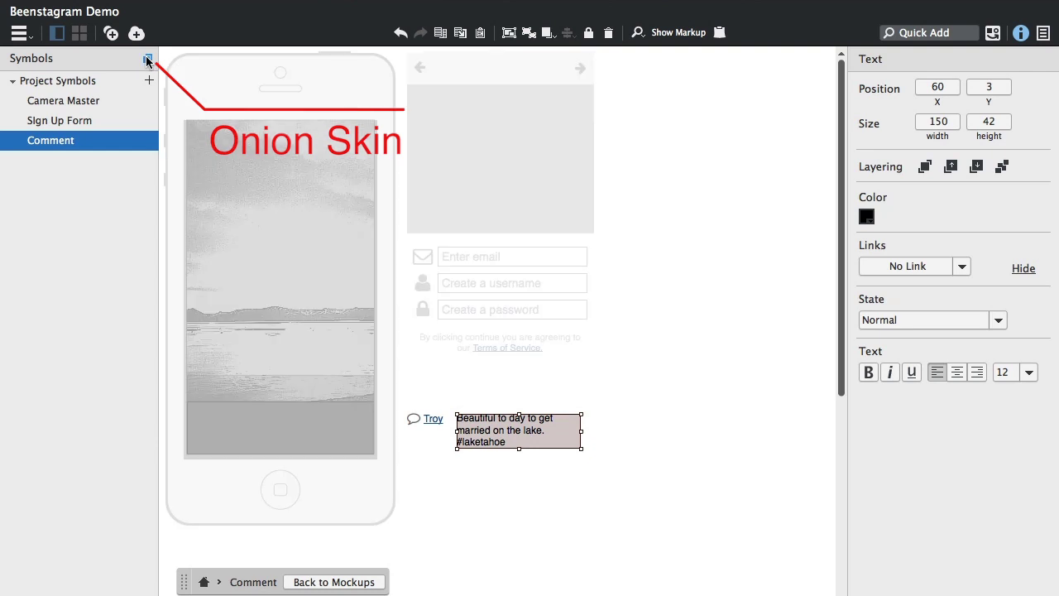
left_click(91, 81)
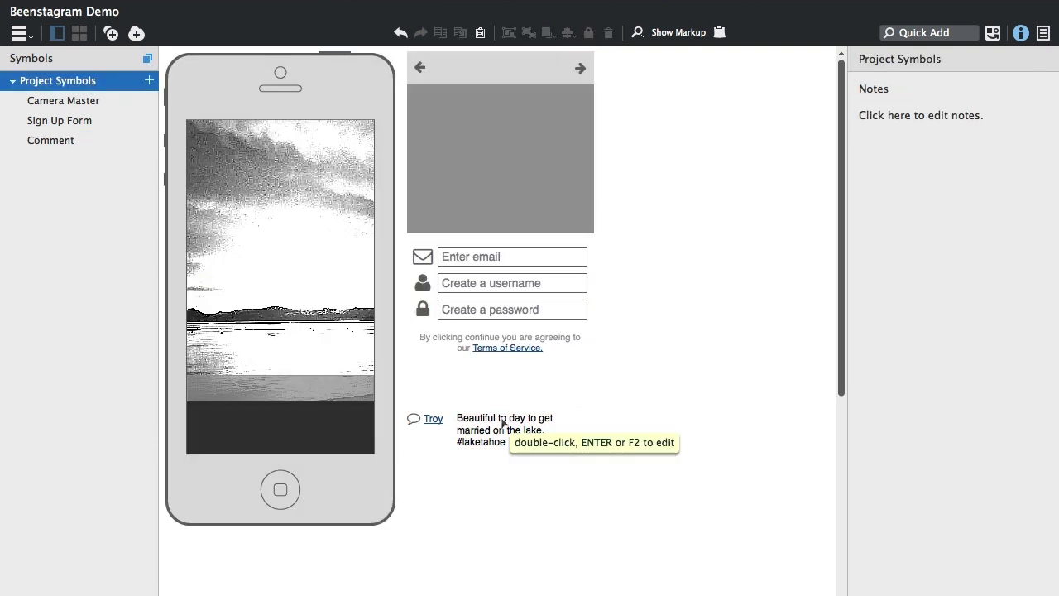
left_click_drag(502, 423, 506, 383)
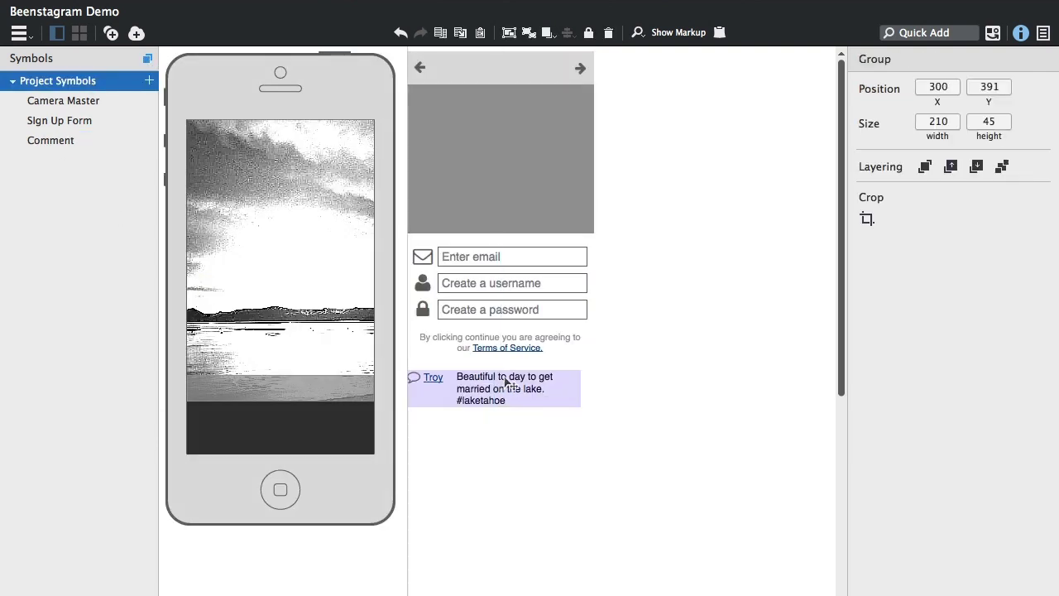
Step: Open the Camera Master symbol and toggle the Onion Skin overlay on and off
left_click(63, 100)
left_click(147, 55)
left_click(147, 56)
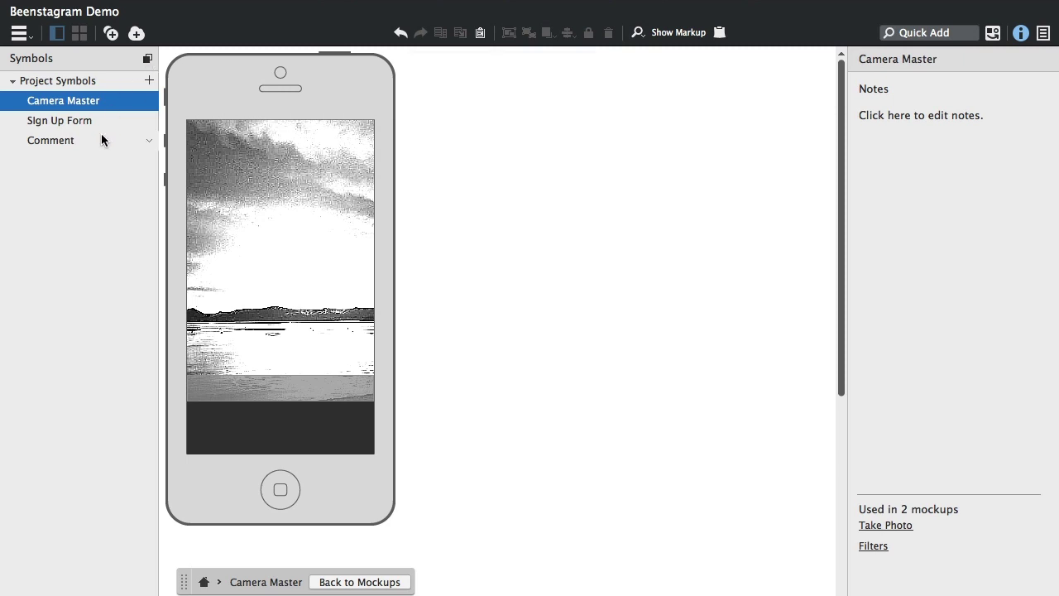
Step: Create a new symbol library named 'Project Controls'
left_click(112, 33)
double_click(43, 162)
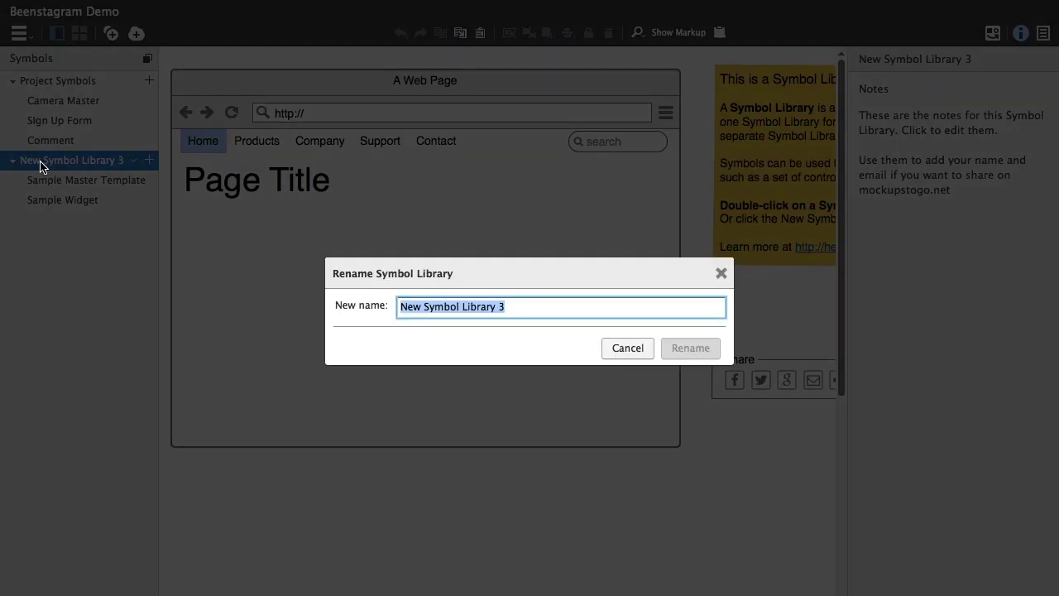
type("Project Controls")
key("Return")
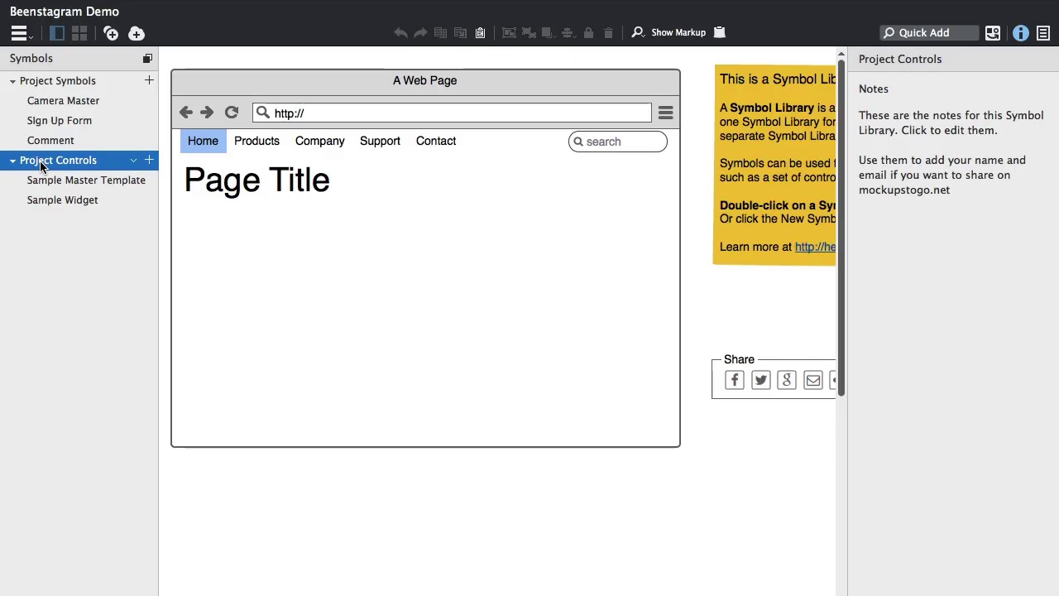
Step: Collapse the Project Symbols and Project Controls libraries in the sidebar
left_click(12, 160)
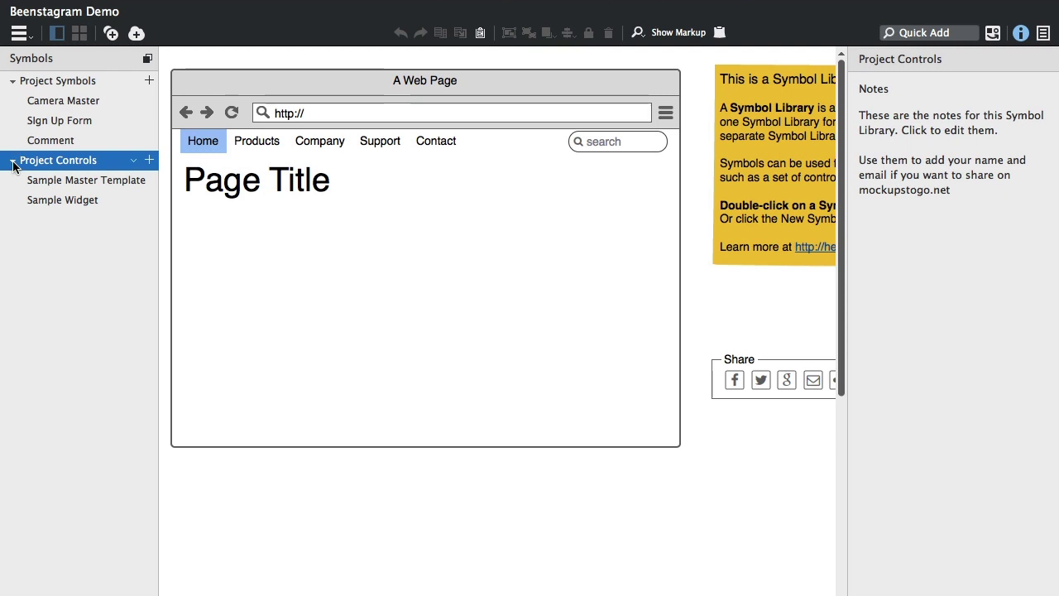
left_click(13, 80)
left_click(12, 80)
left_click(13, 101)
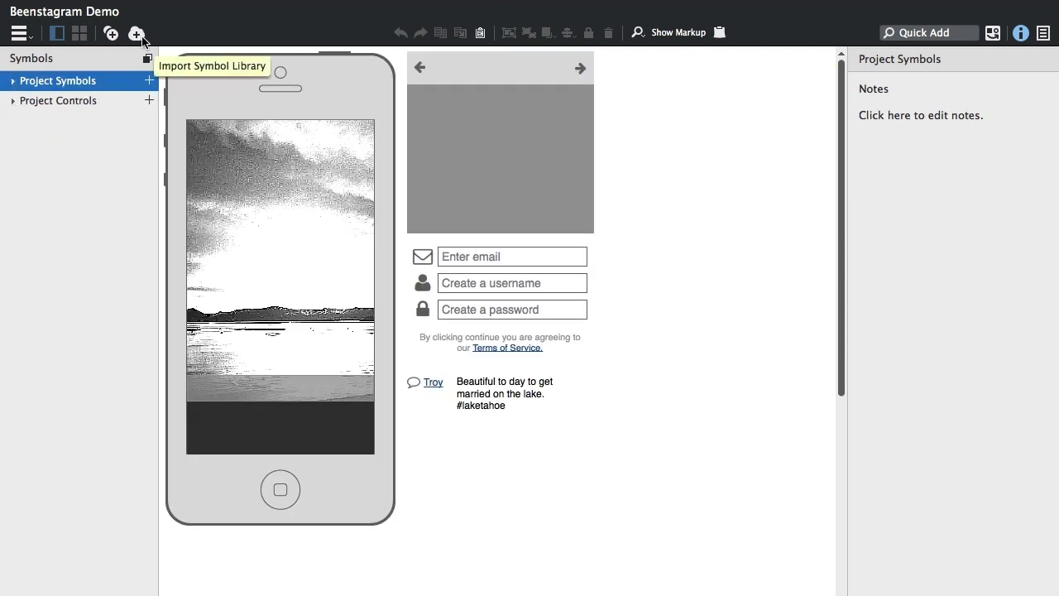
Step: Go to the Mockups To Go Apple Watch page and scroll through it
left_click(141, 37)
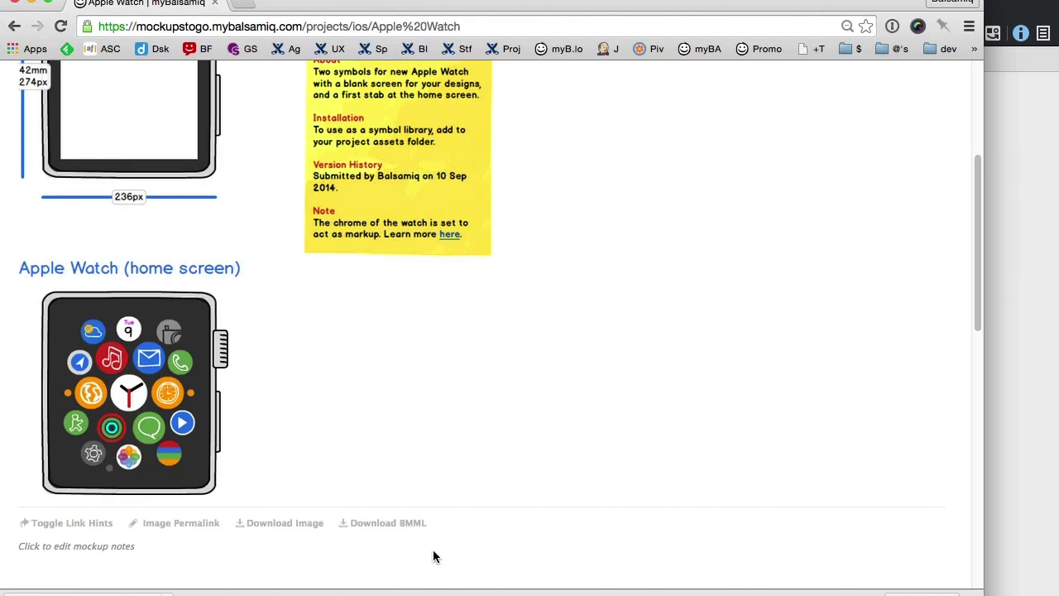
scroll(433, 550, "up", 5)
scroll(465, 518, "down", 5)
Step: Download Apple Watch.bmml and import it into the Beenstagram project as a symbol library
left_click(403, 494)
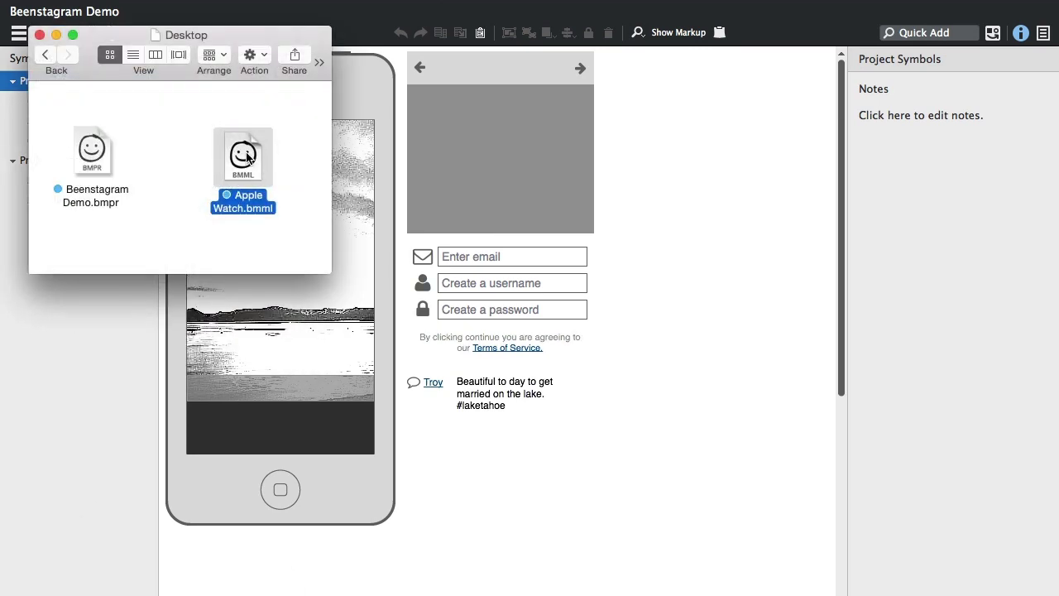
left_click(128, 283)
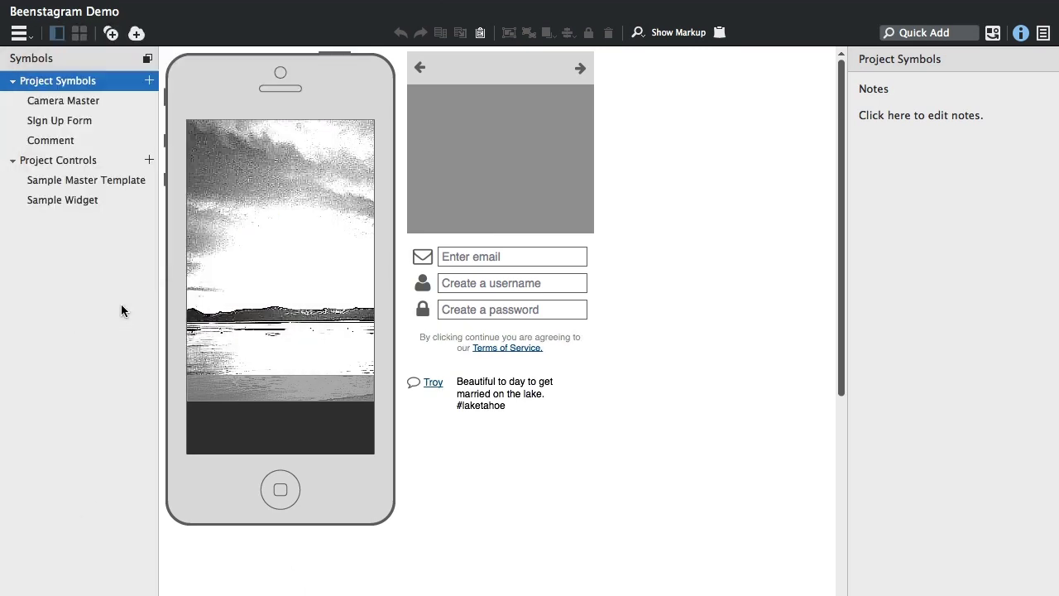
left_click(138, 34)
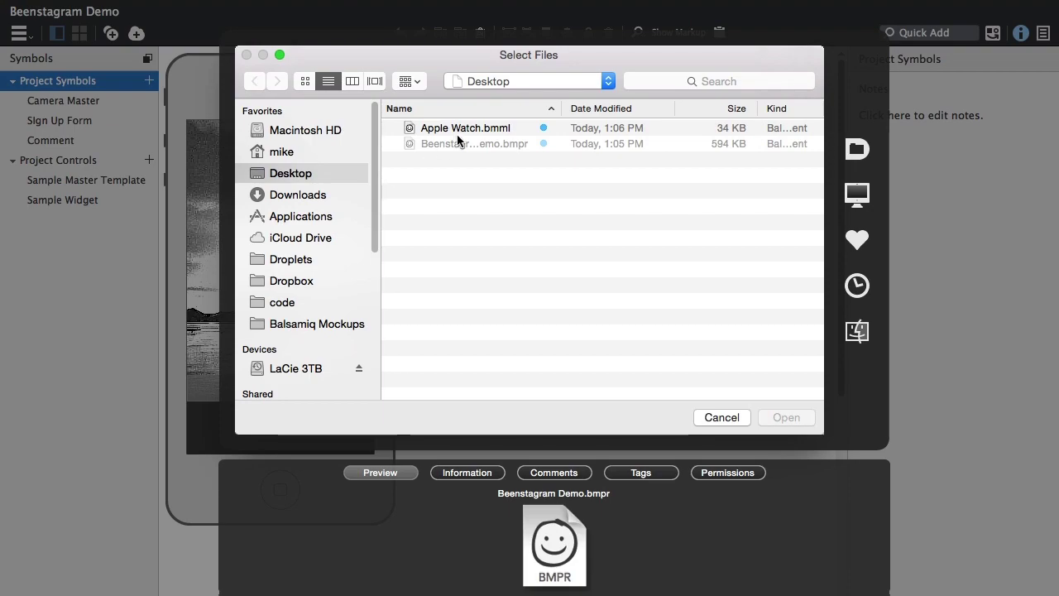
left_click(462, 129)
left_click(786, 418)
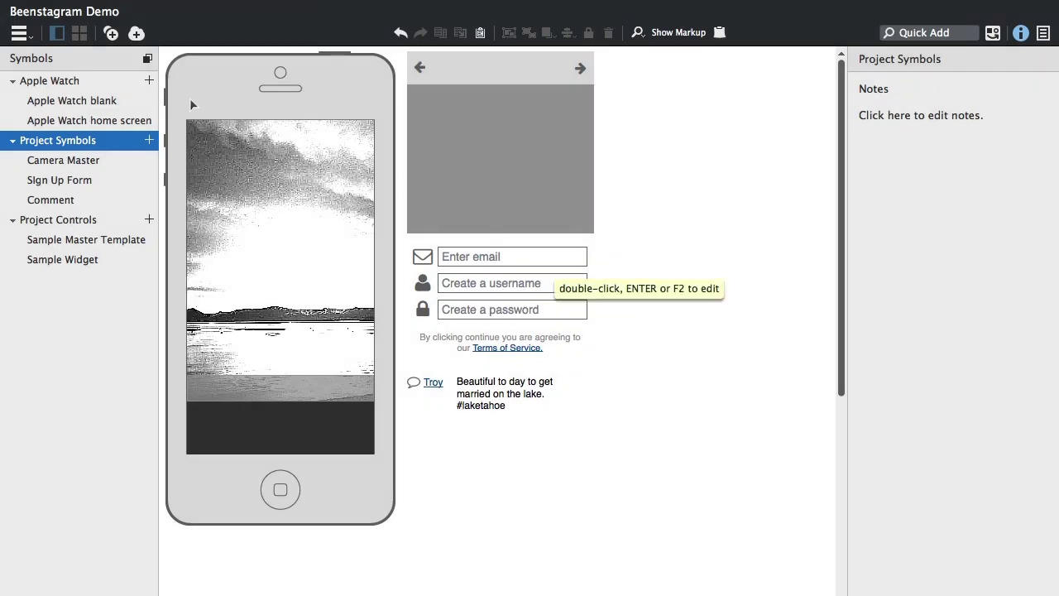
Step: Browse the Apple Watch library's blank and home-screen watch symbols
left_click(63, 85)
scroll(492, 343, "down", 2)
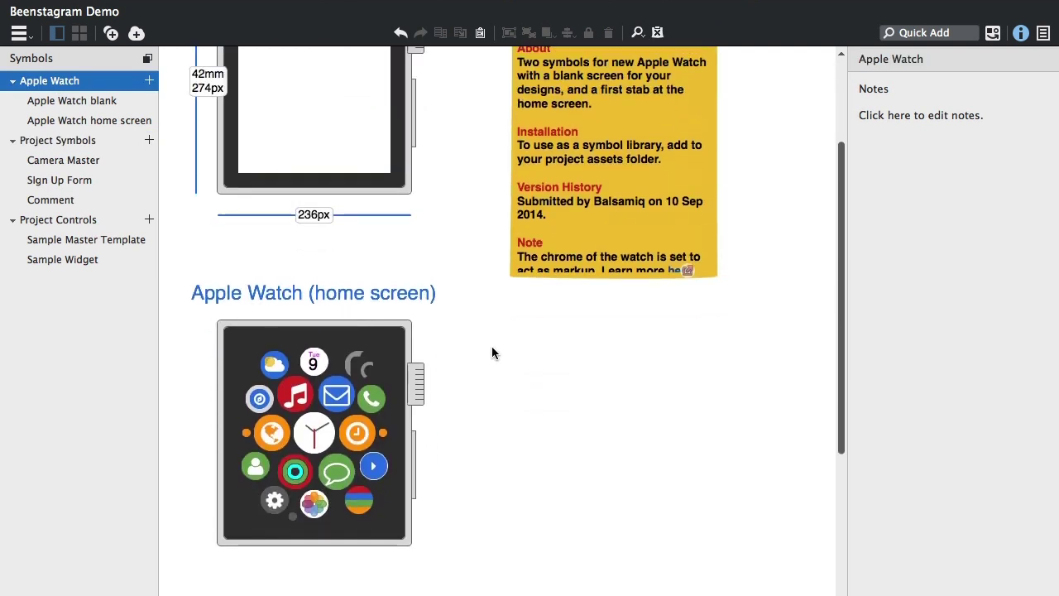
scroll(491, 353, "up", 3)
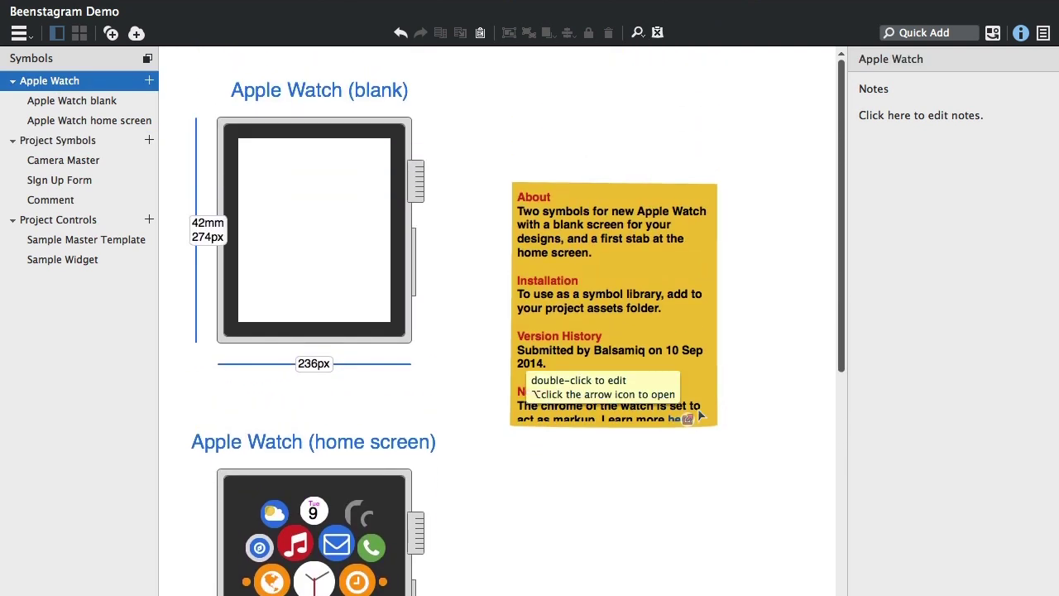
left_click(18, 36)
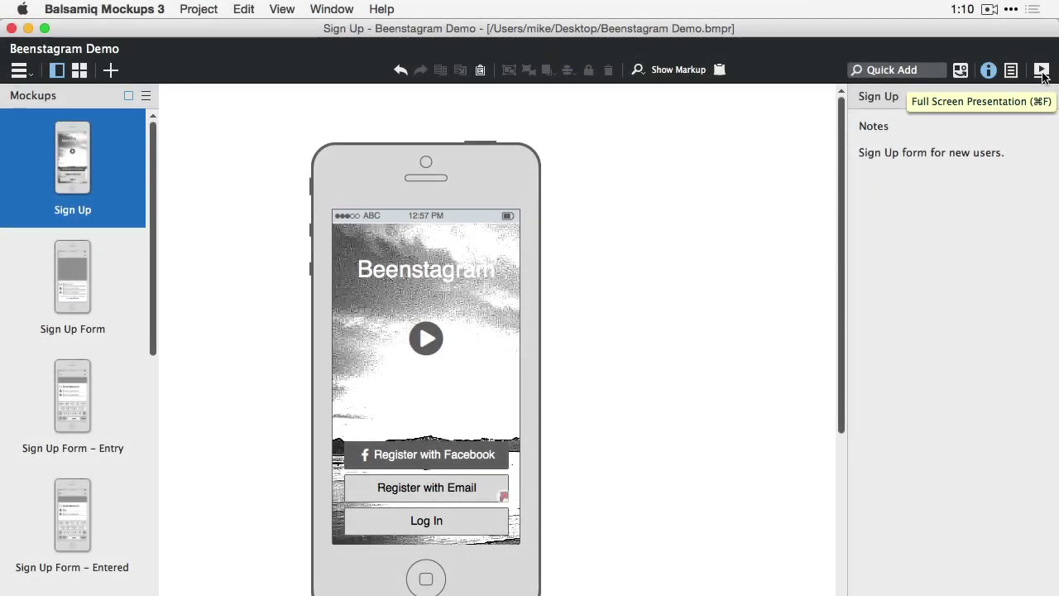
Step: Present full screen, keep Link Hints on, enable Big Arrow Cursor, and leave Markup hidden
left_click(1042, 73)
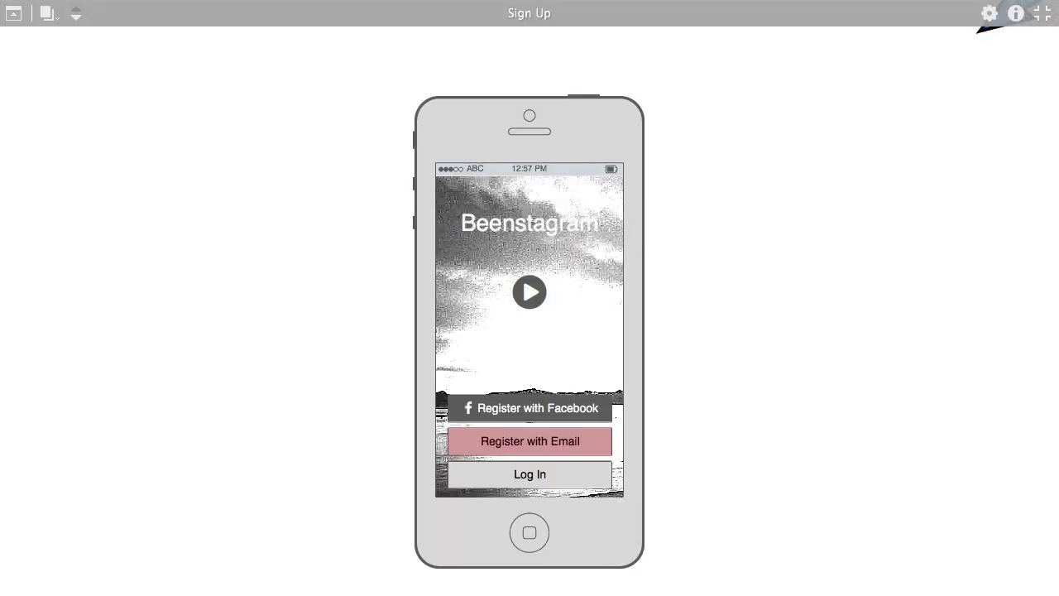
left_click(987, 15)
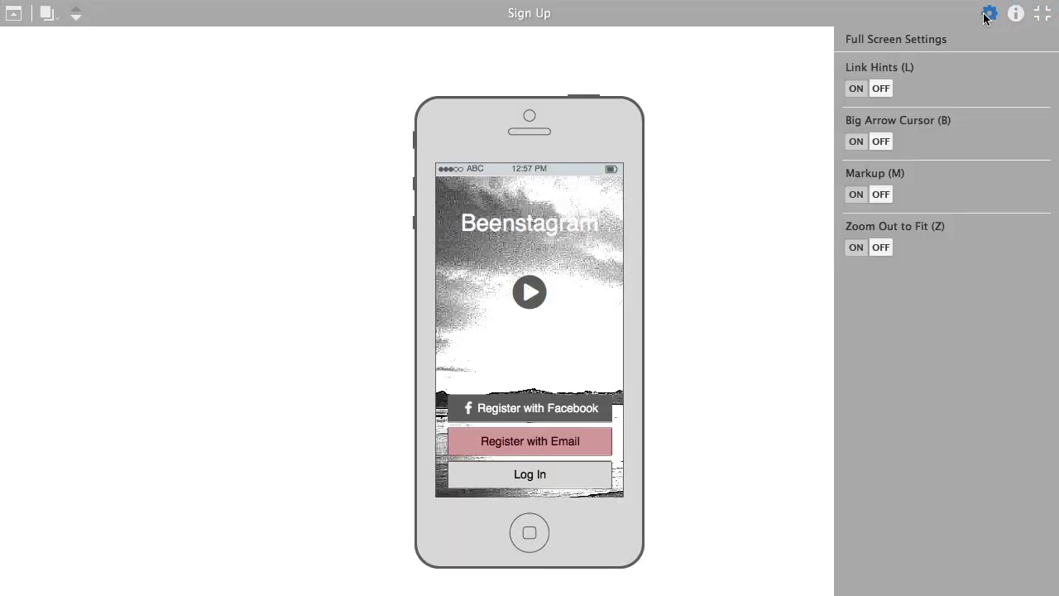
left_click(878, 89)
left_click(858, 89)
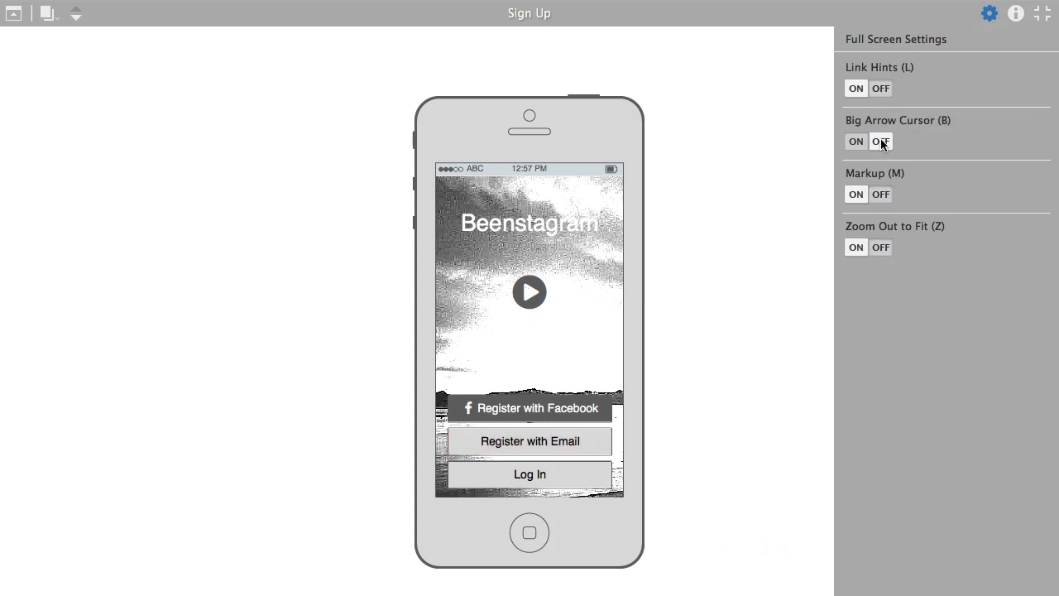
left_click(857, 146)
left_click(854, 195)
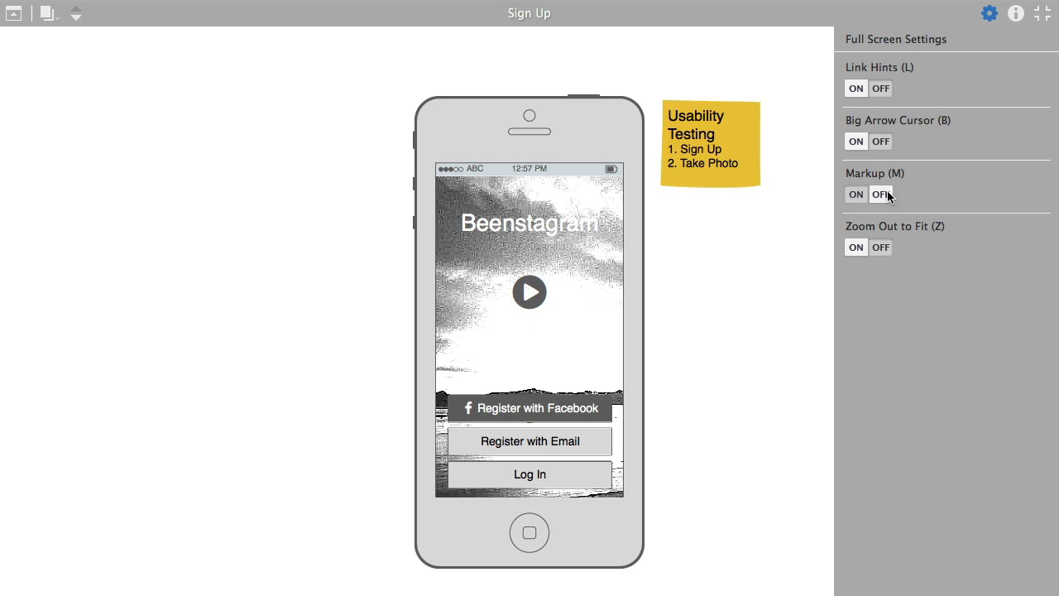
left_click(881, 195)
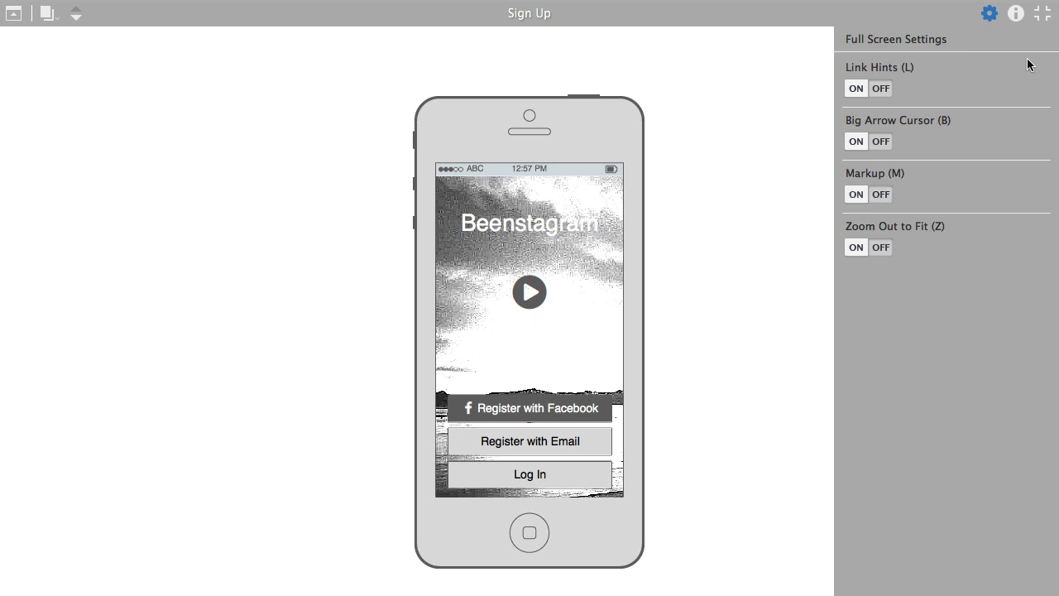
Step: Change the Sign Up note to 'Capture notes and changed during presentations.'
left_click(1016, 14)
left_click(924, 97)
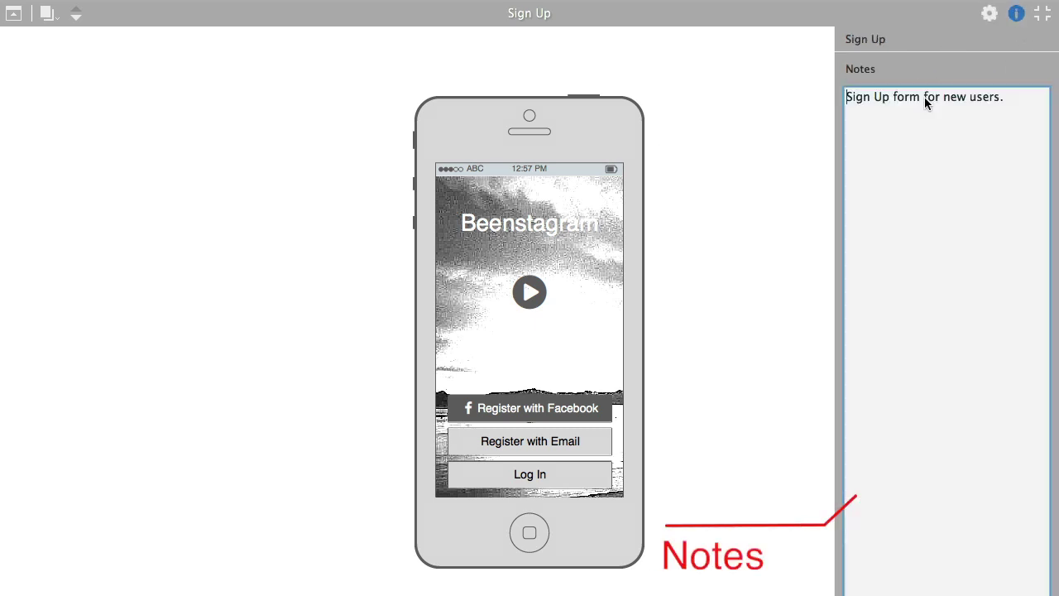
type("Capture ")
type("notes and changed")
type(" during presentations.")
key("Return")
left_click(1017, 16)
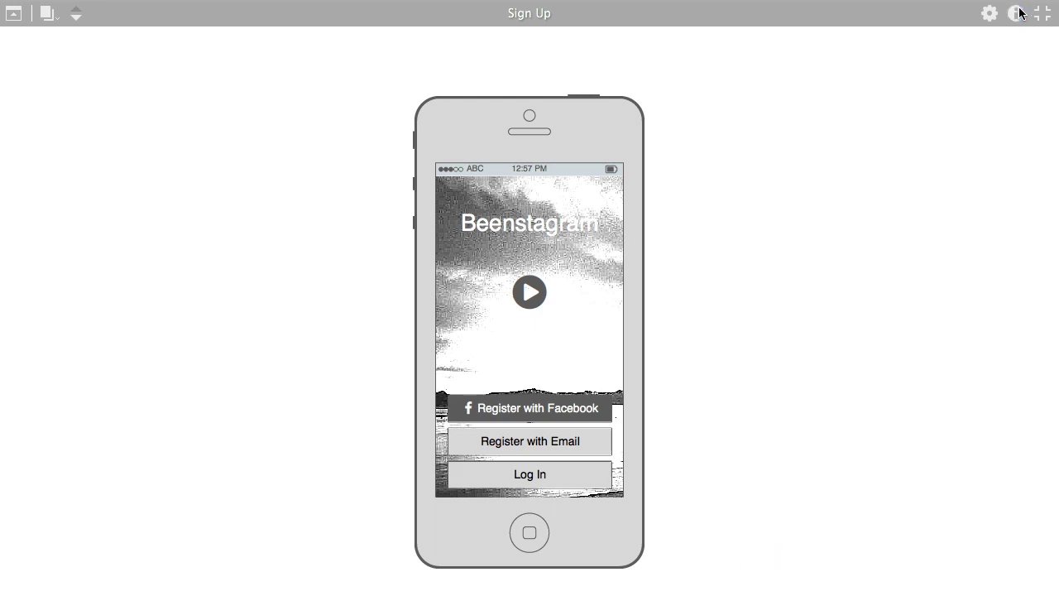
Step: Jump to the Sign Up Form and Sign Up Form – Entry pages, then return to Sign Up
left_click(46, 13)
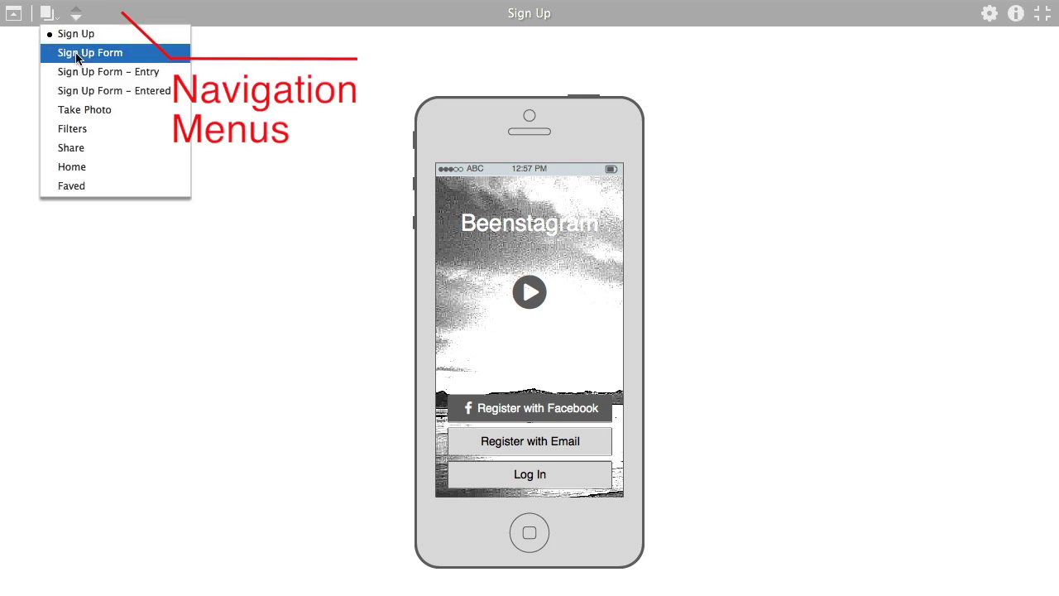
left_click(54, 52)
left_click(47, 13)
left_click(74, 71)
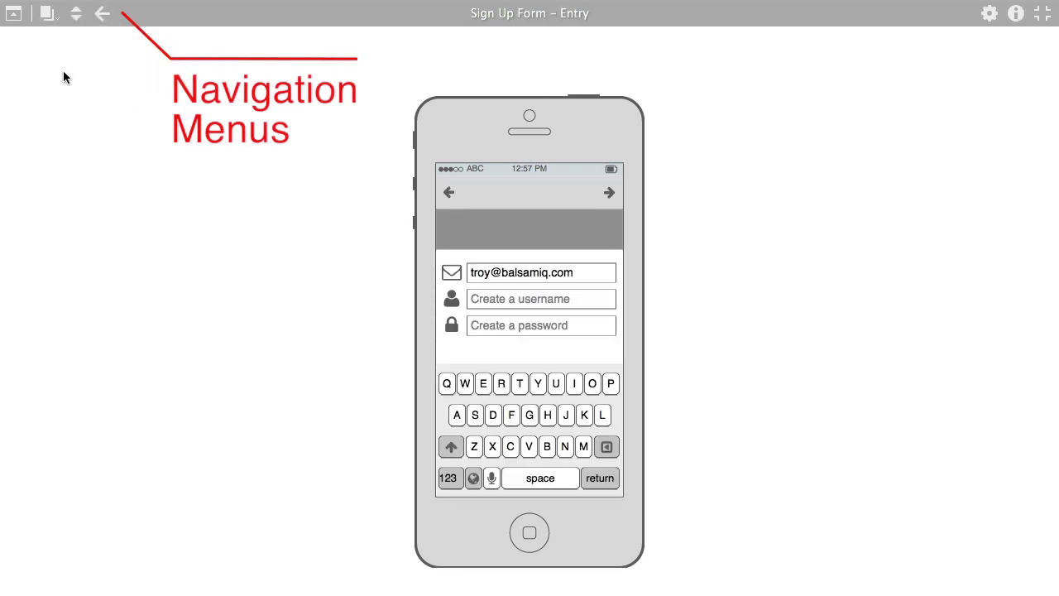
left_click(100, 14)
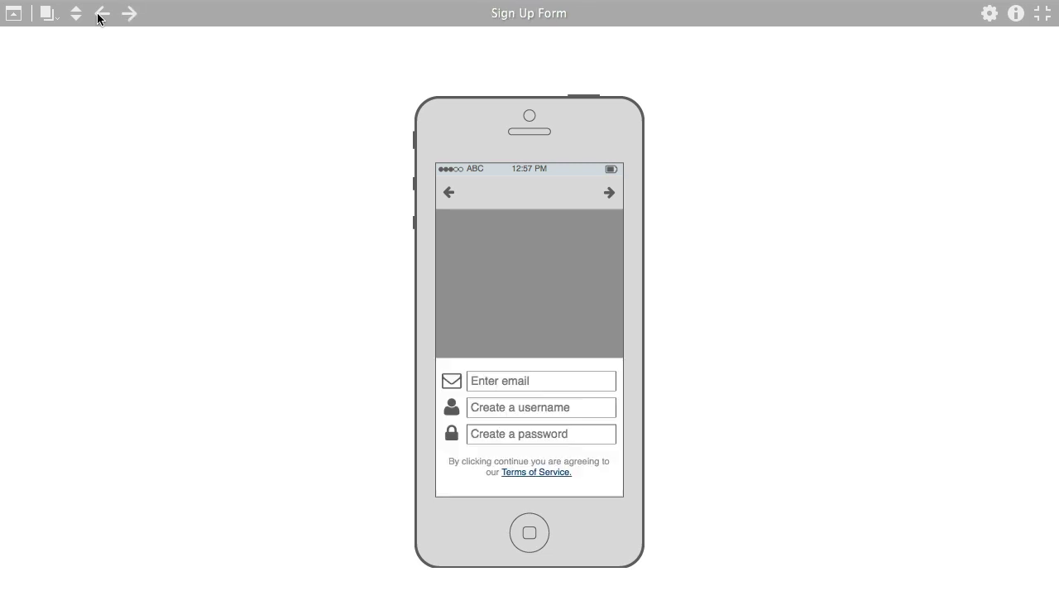
left_click(100, 14)
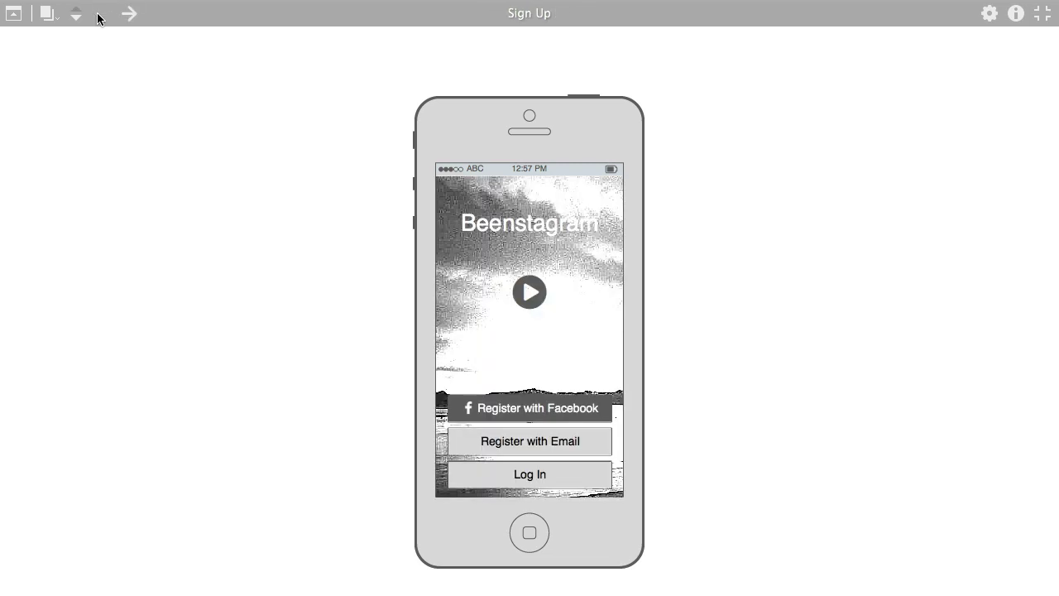
Step: Hide the toolbar and follow Register with Email through to the filled email and username screens
left_click(13, 13)
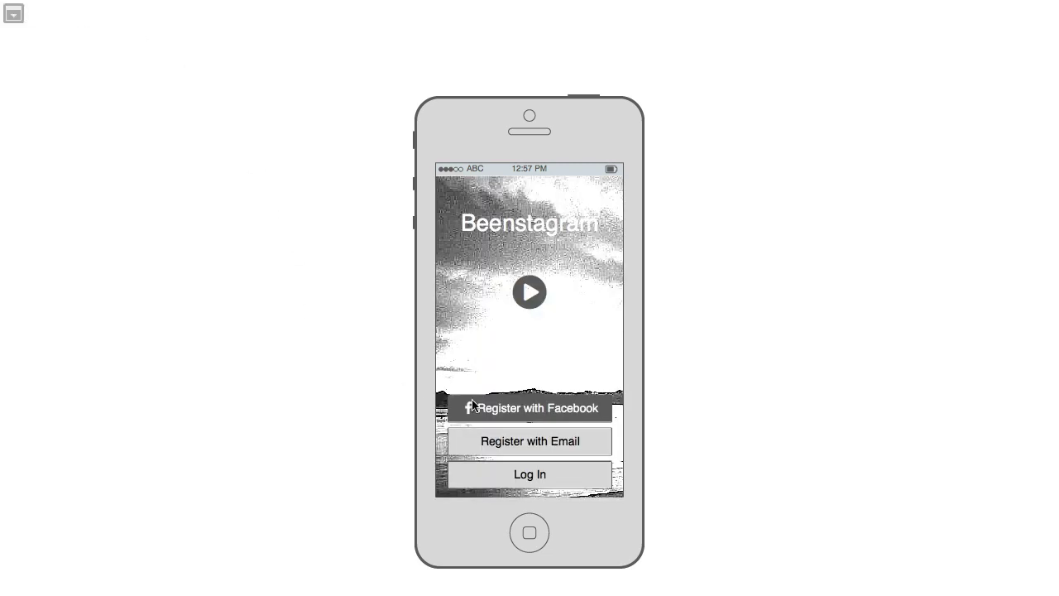
left_click(544, 452)
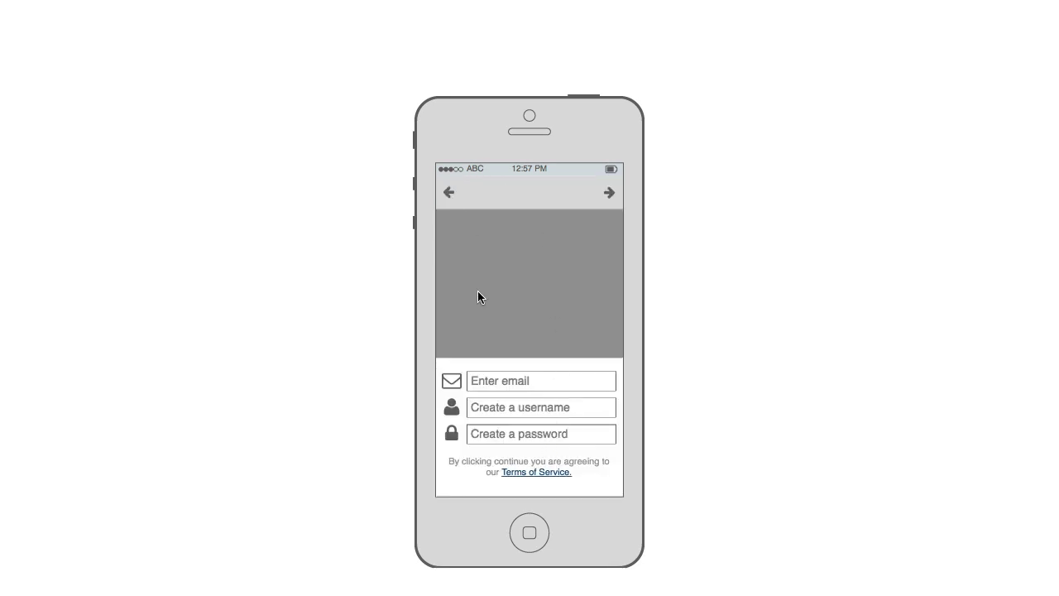
left_click(494, 393)
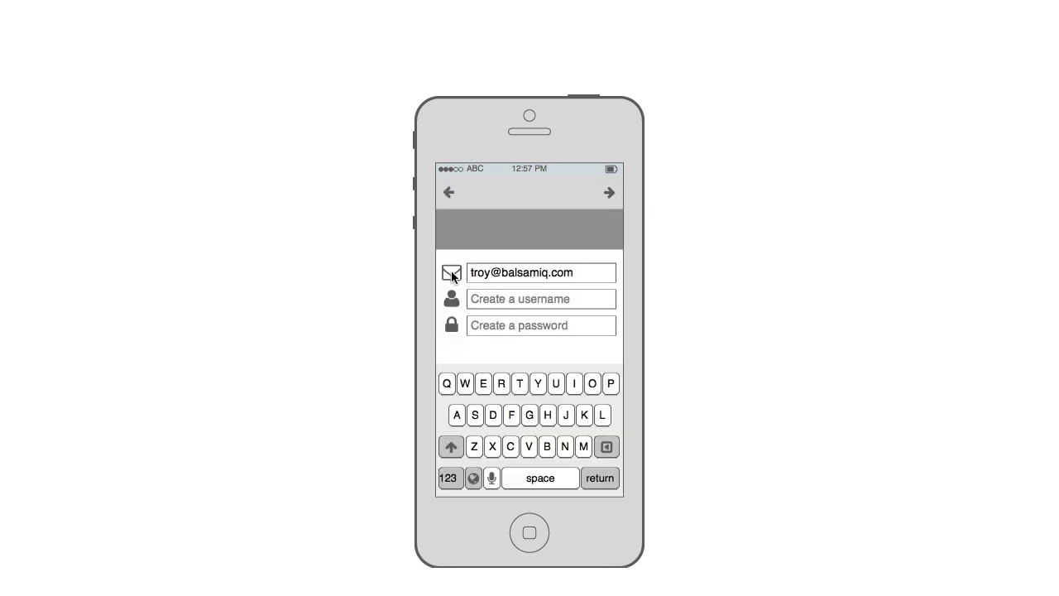
left_click(482, 305)
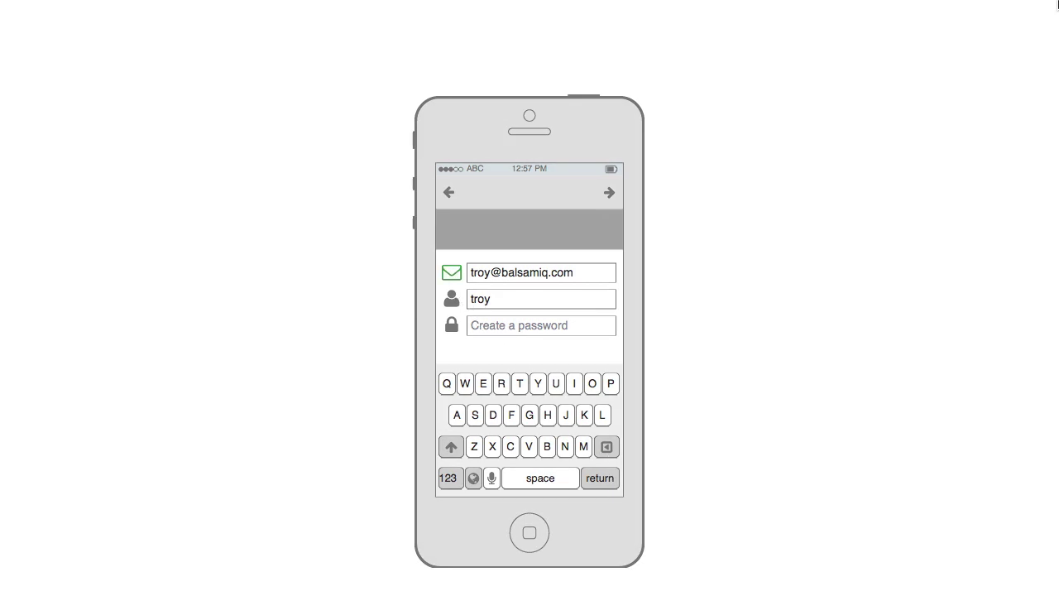